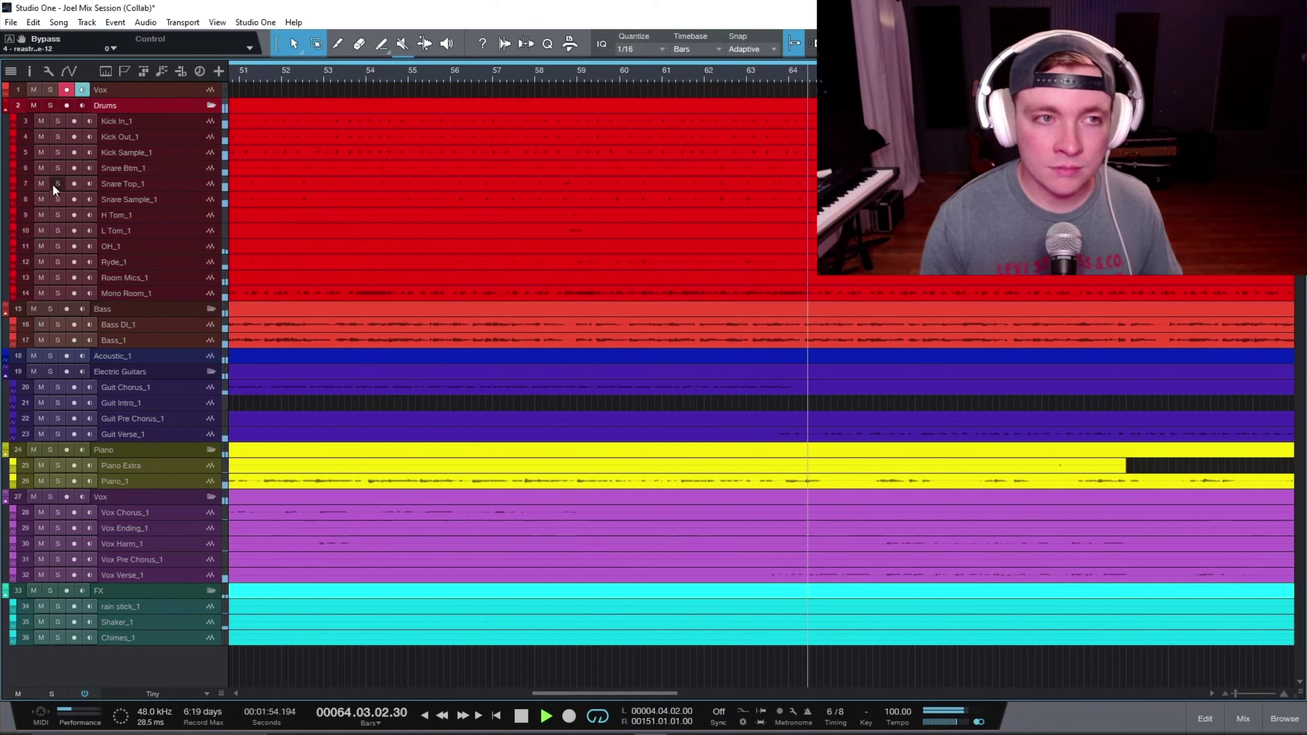
Solo the Vox track and the Drums folder, and play the session to hear the drums on their own.
key("space")
key("s")
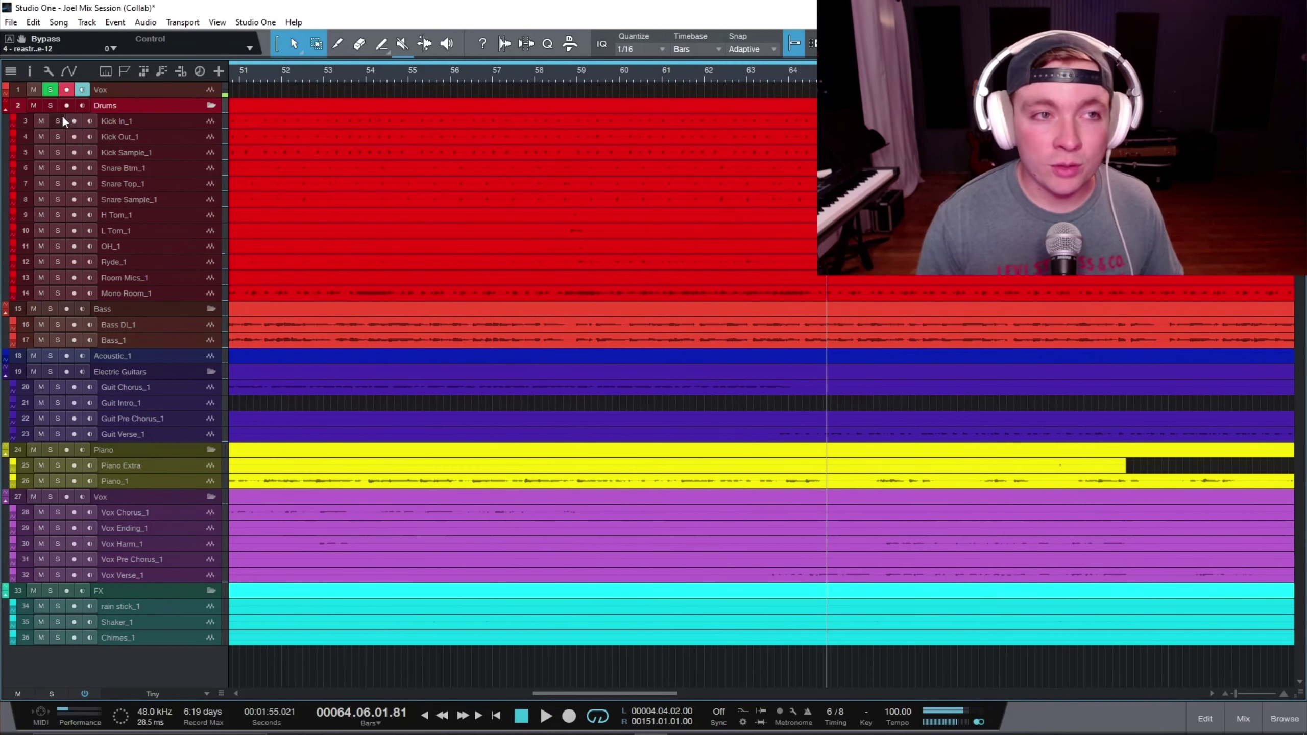
left_click(50, 105)
key("space")
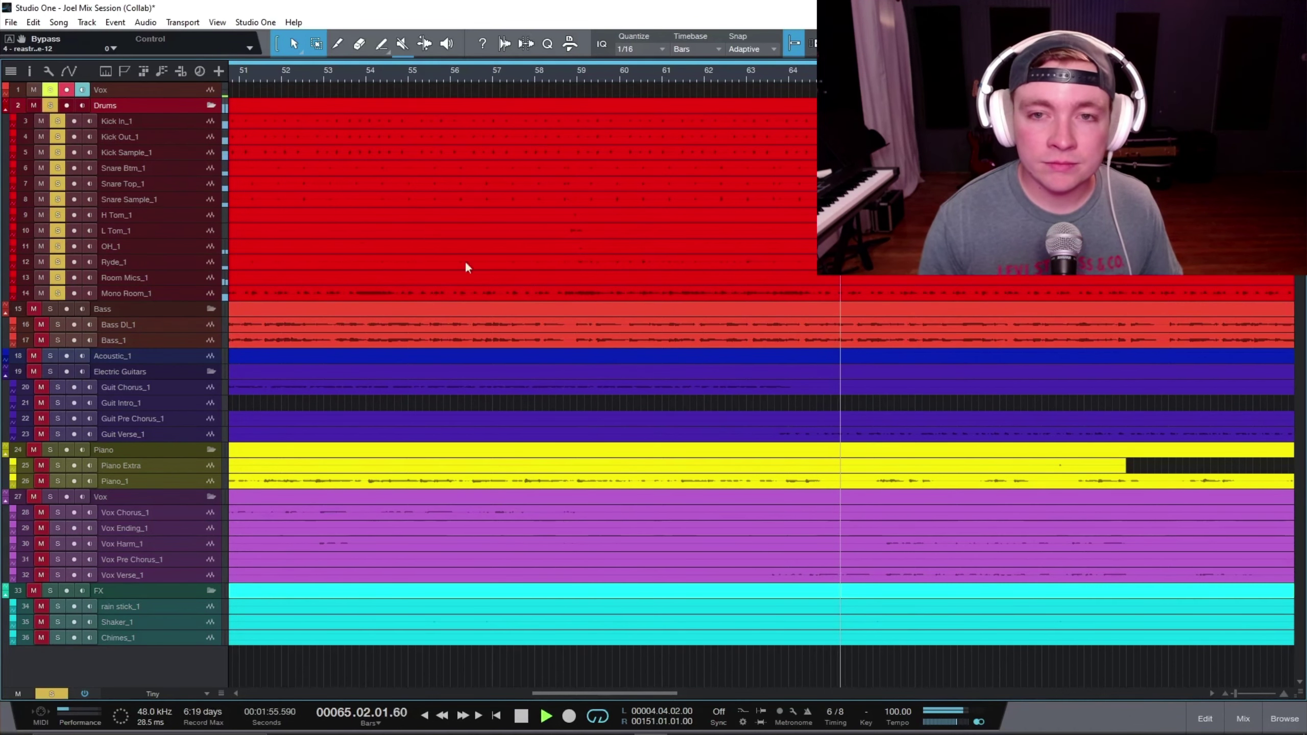
scroll(574, 334, "down", 2)
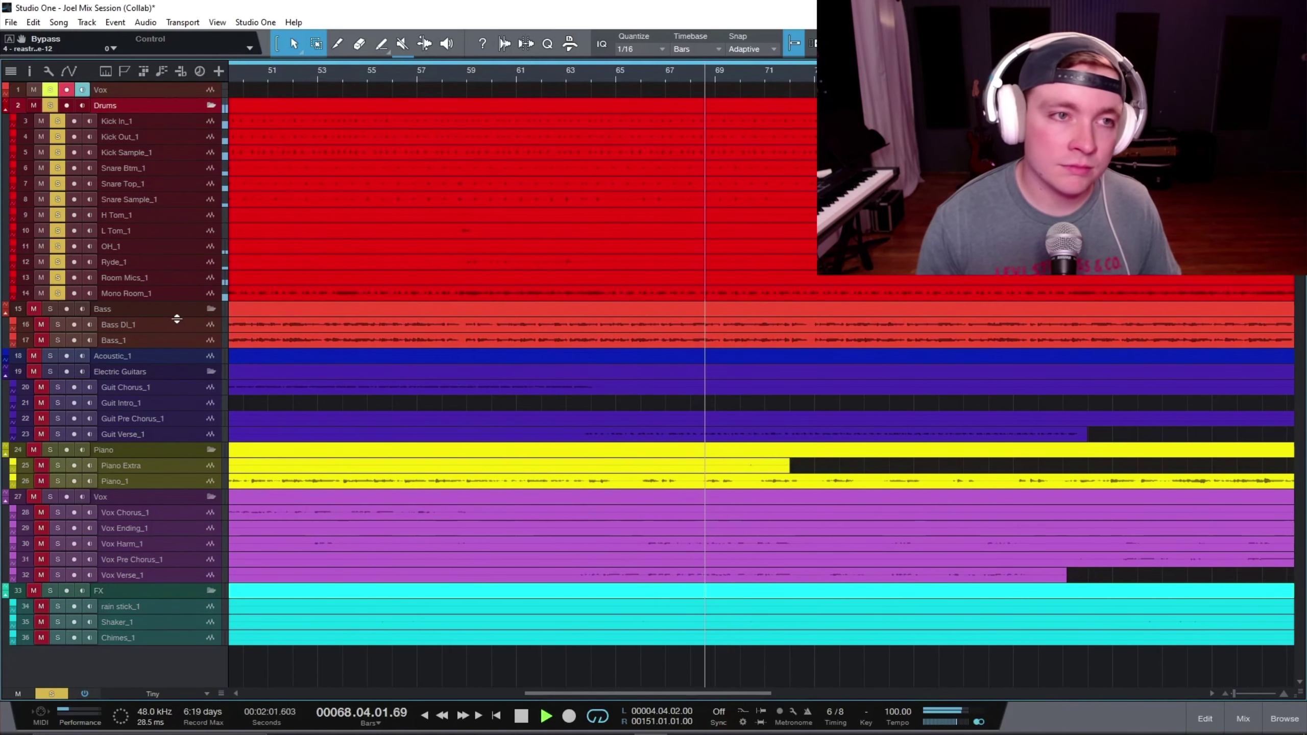
key("space")
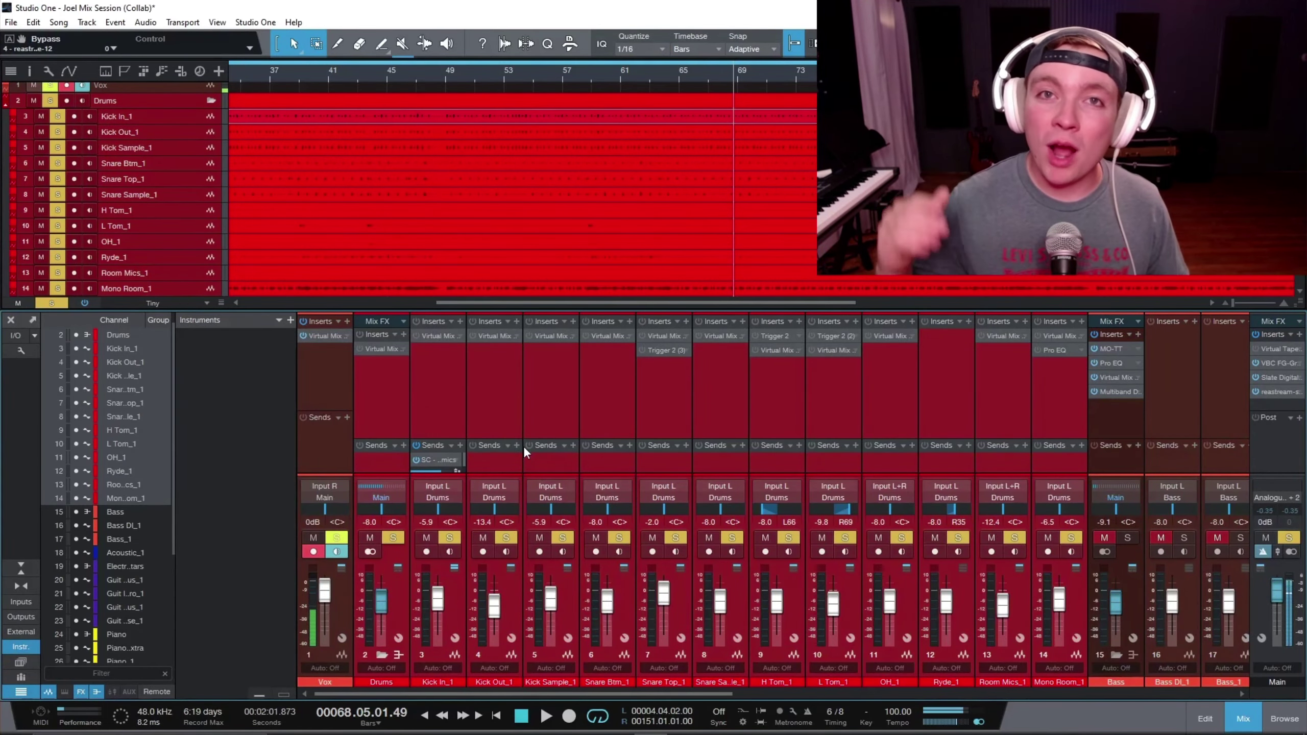
key("space")
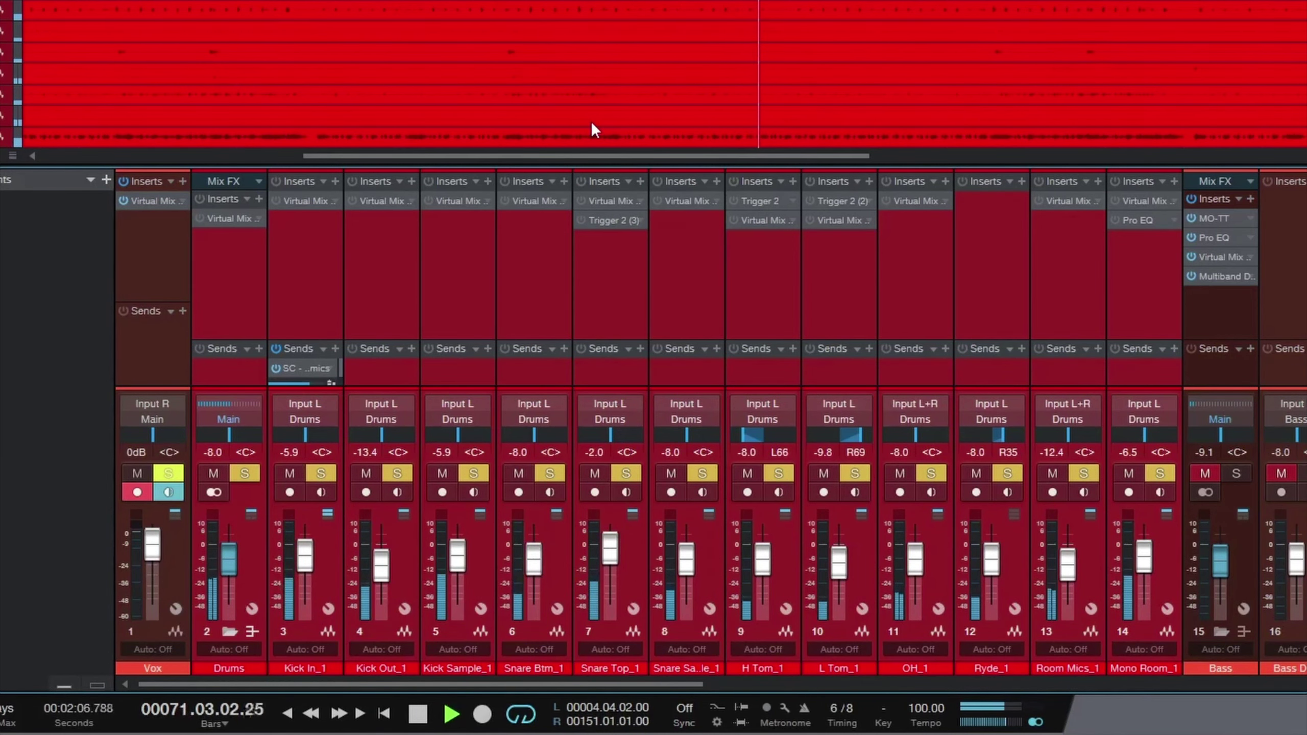
key("space")
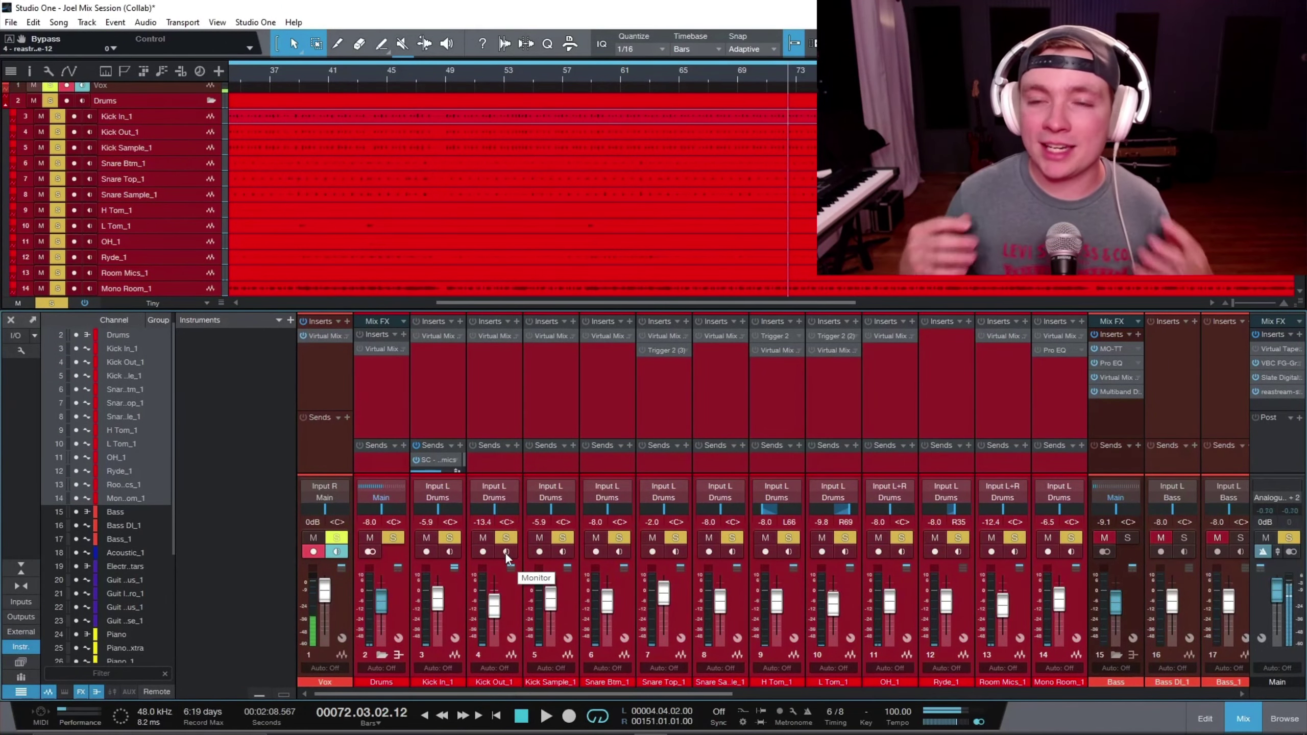
Select the drum channels from Kick In_1 to Mono Room_1 and bring up the options for the selected tracks.
left_click(453, 607)
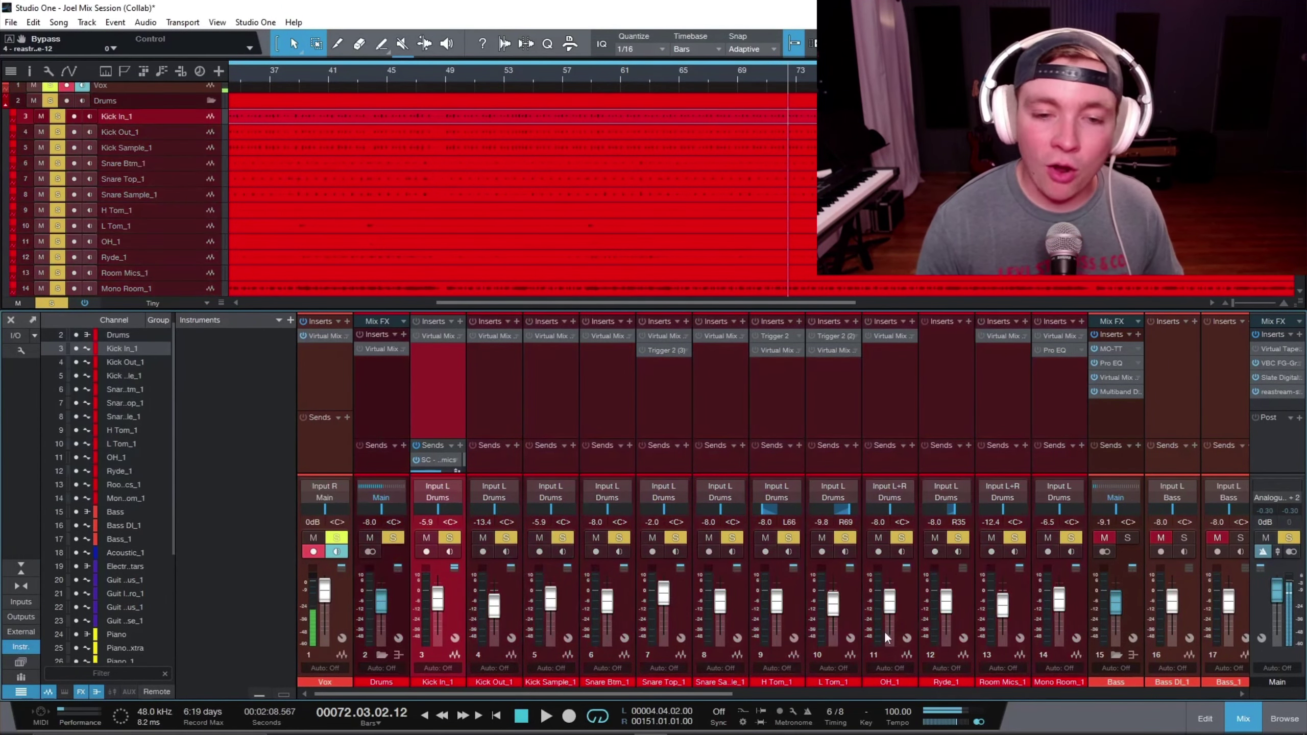
left_click(1066, 601, "shift")
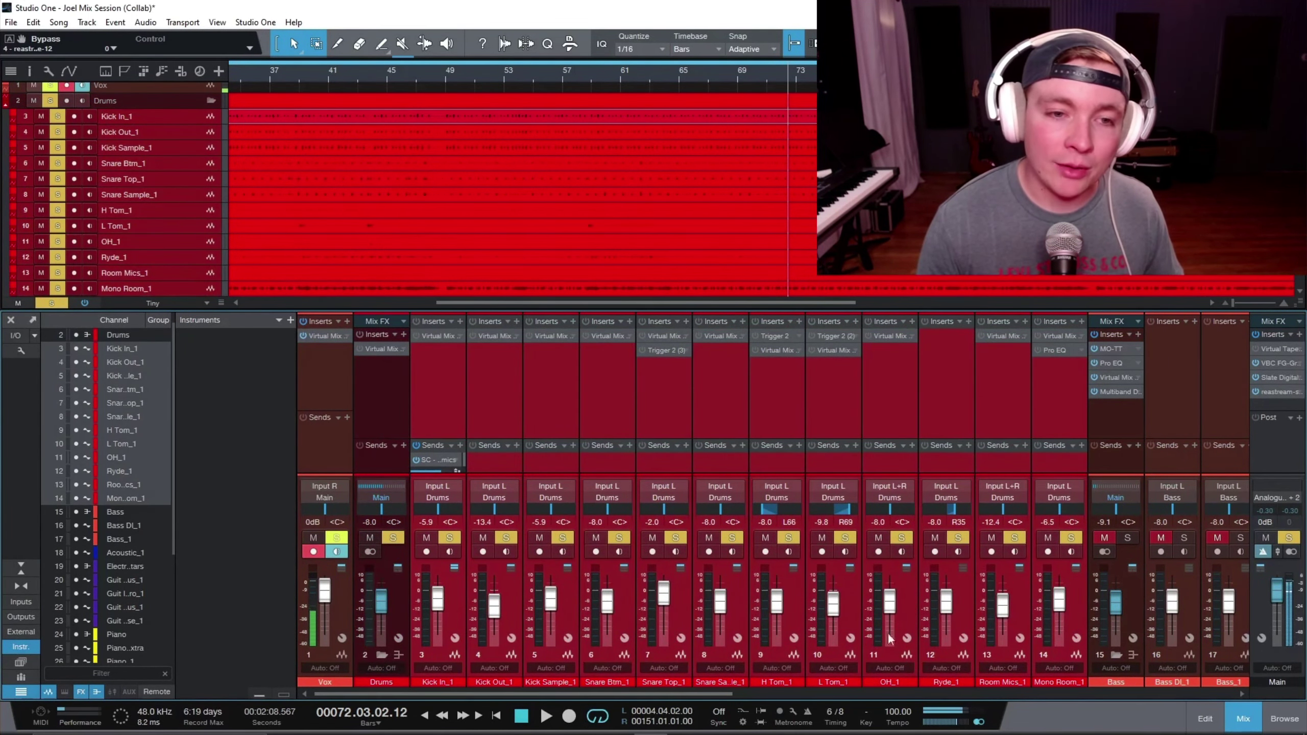
right_click(167, 209)
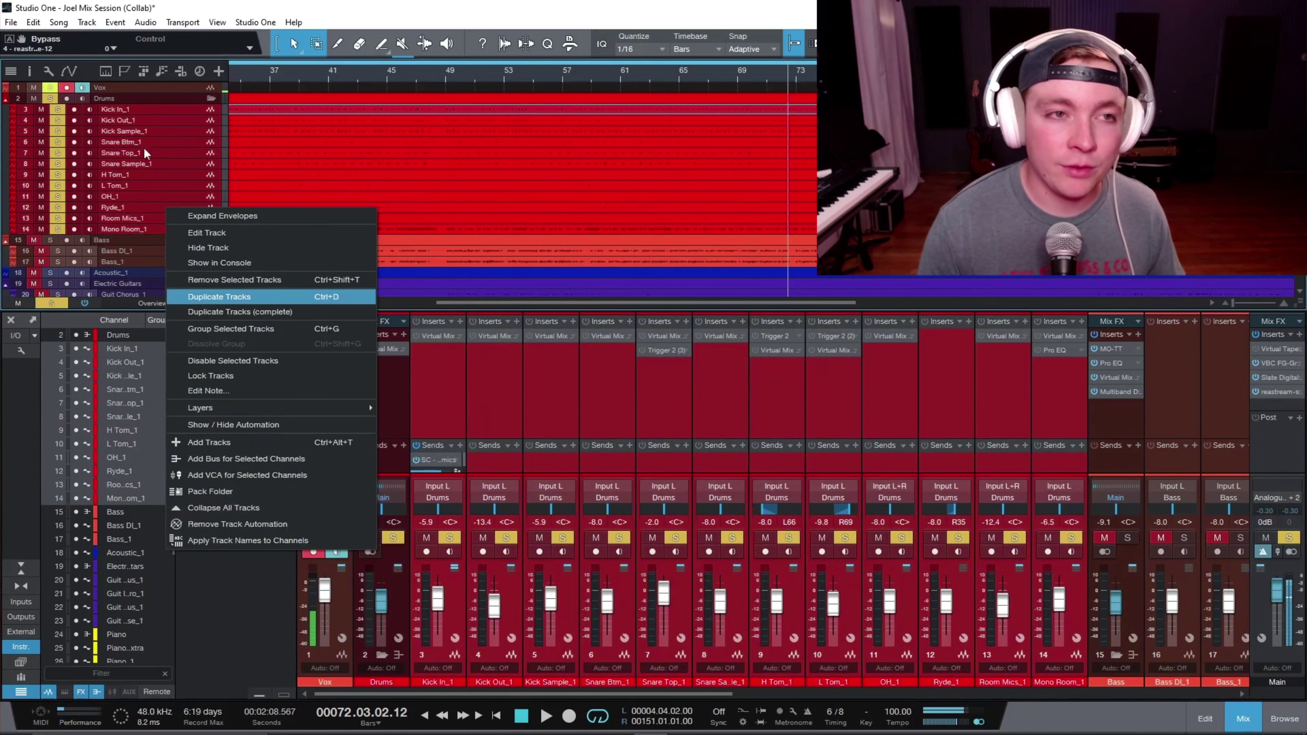
Route the Drums folder track to the Drums bus and reduce the track height in the arrangement.
left_click(145, 101)
left_click(211, 98)
left_click(210, 98)
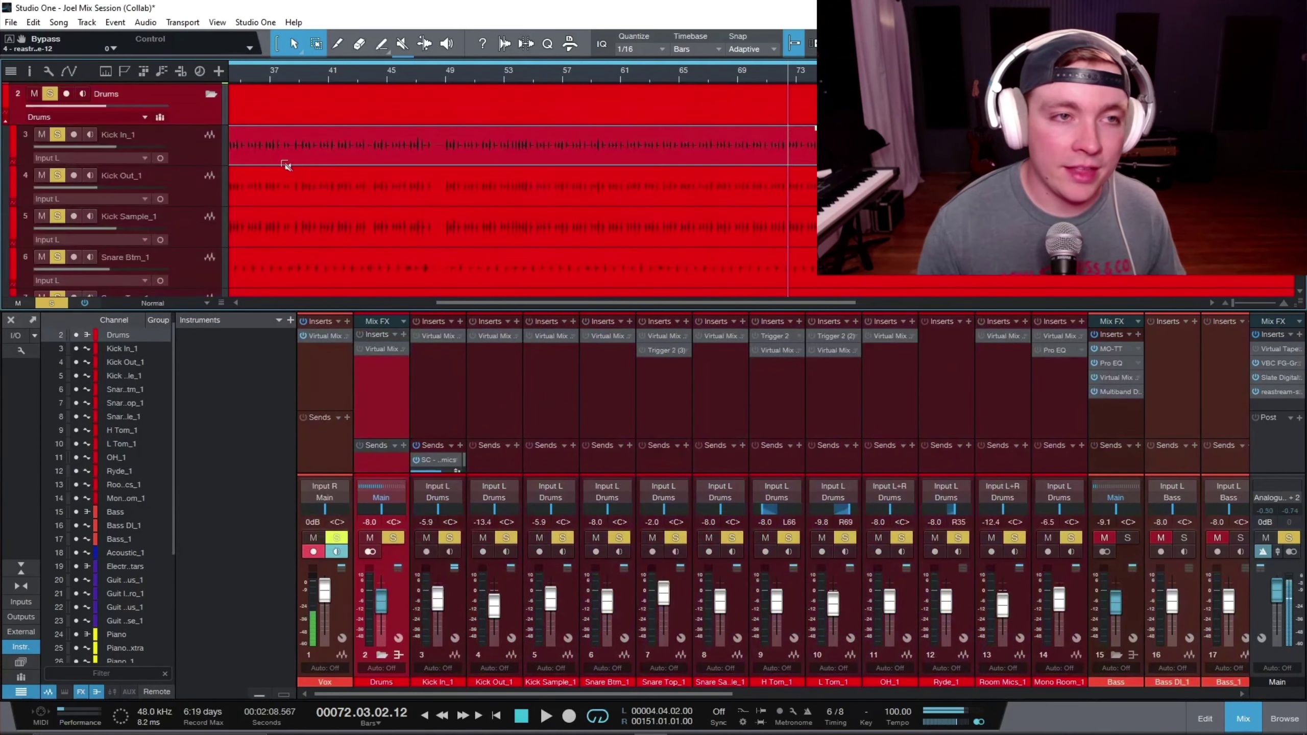
left_click(125, 117)
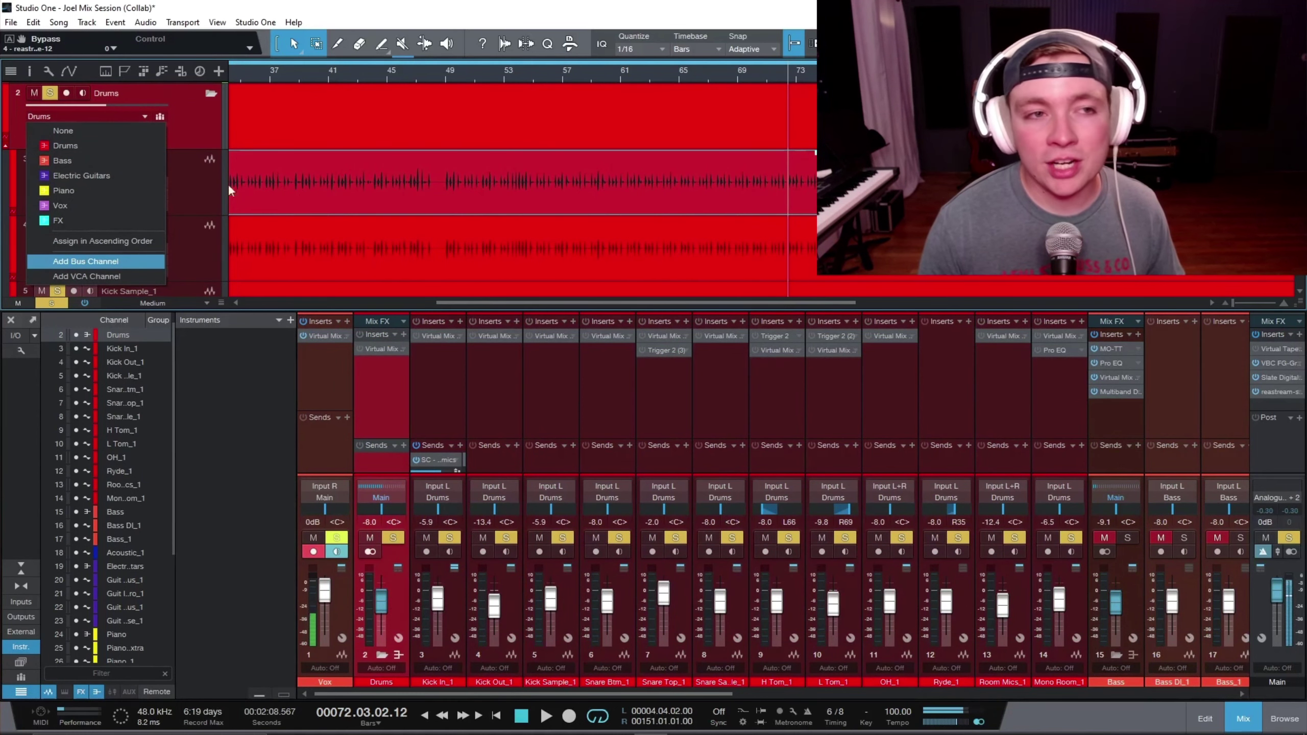
left_click(93, 146)
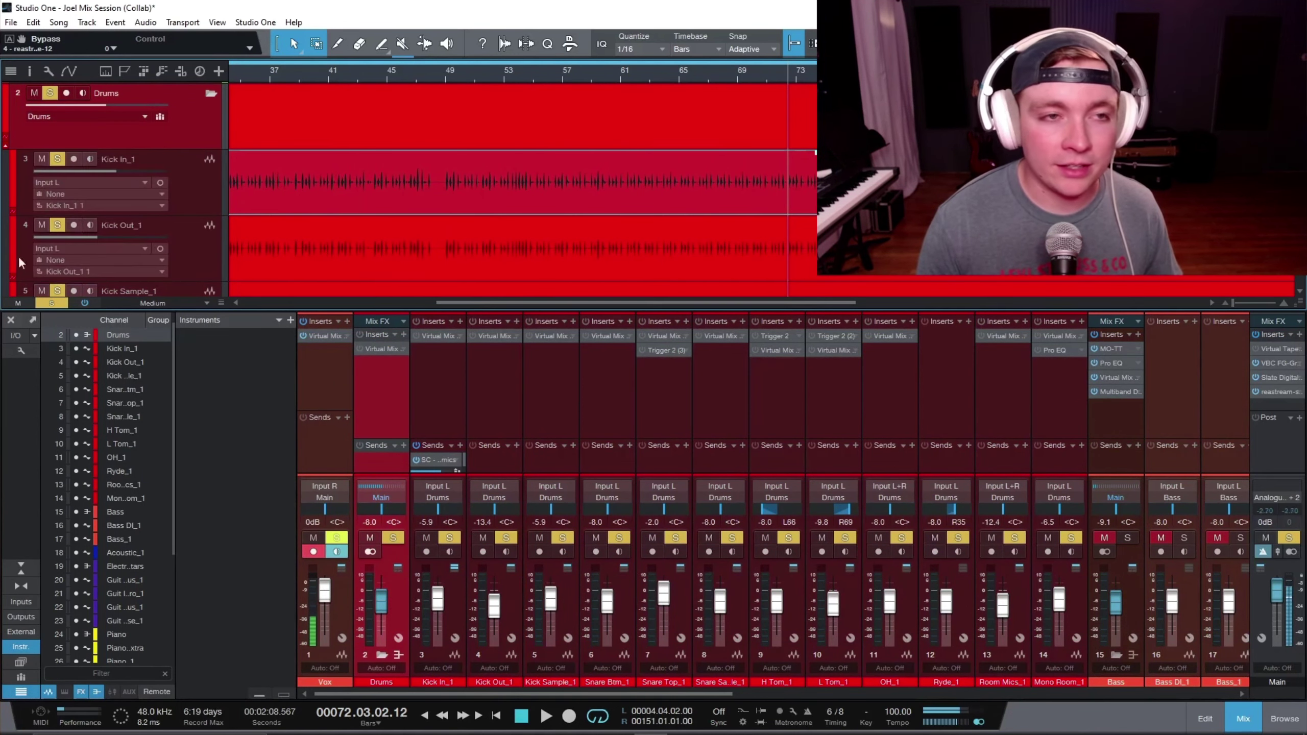
key("shift+w")
key("shift+w")
key("w")
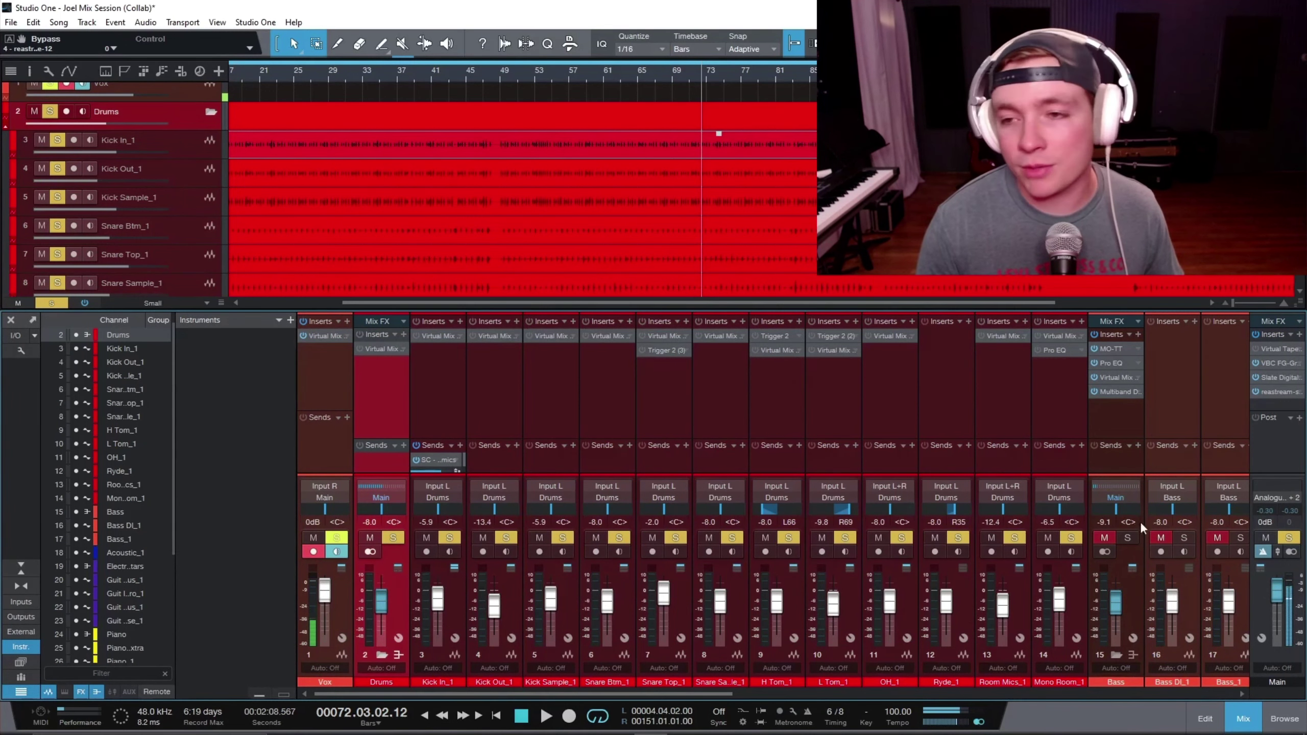
Review the Room Mics_1, Mono Room_1 and Ryde_1 channels in the console.
left_click(1021, 608)
left_click(1082, 608, "shift")
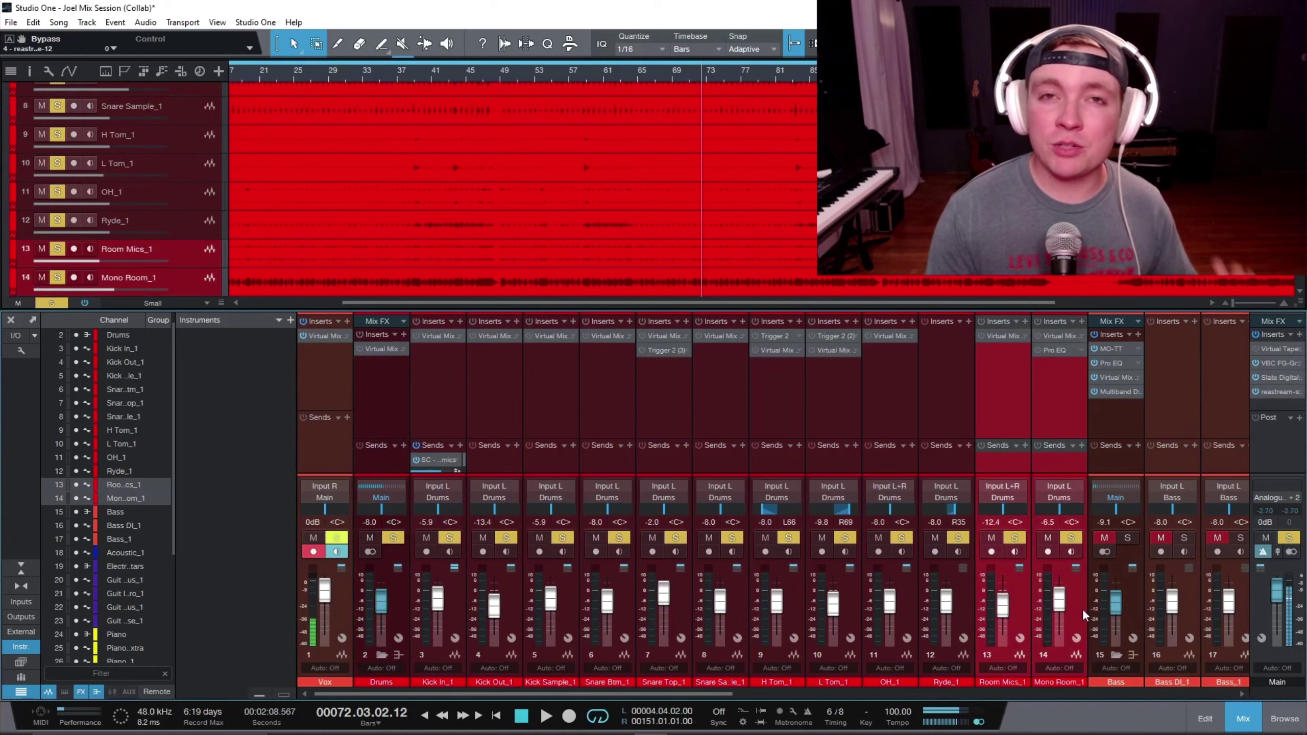
left_click(1023, 613)
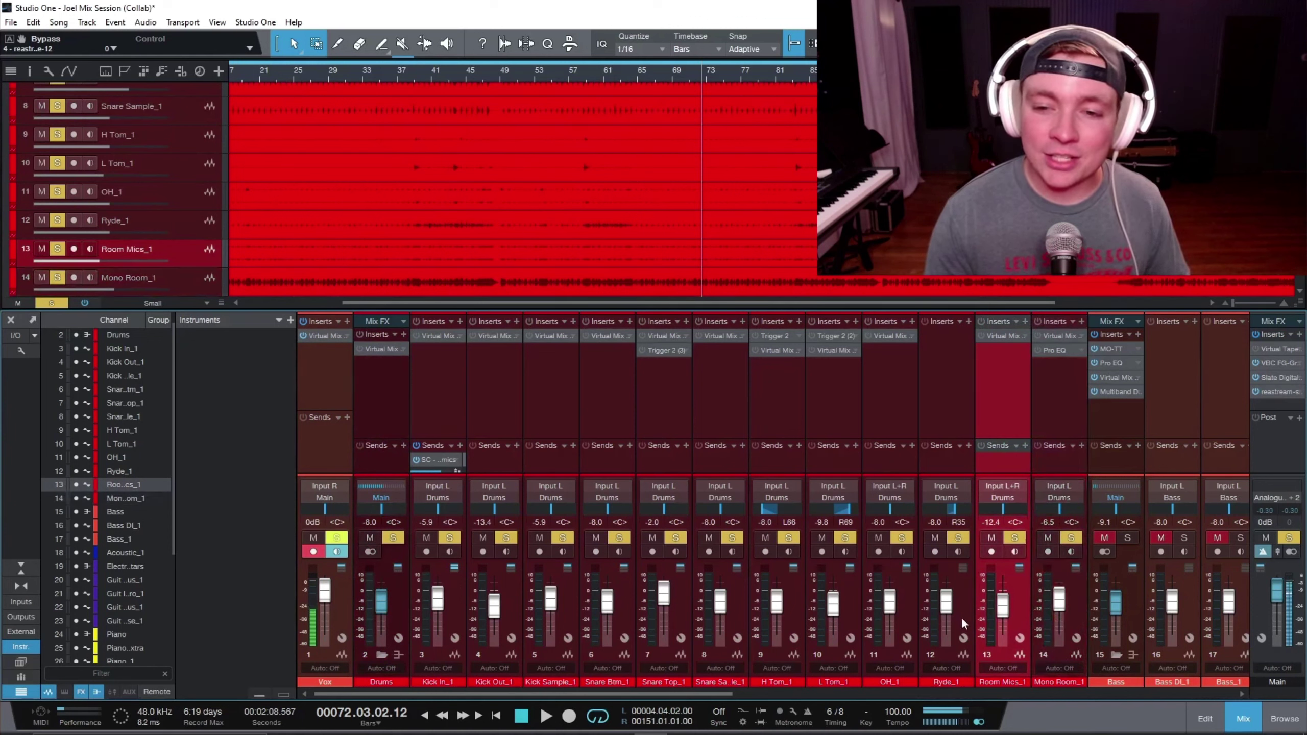
left_click(960, 618)
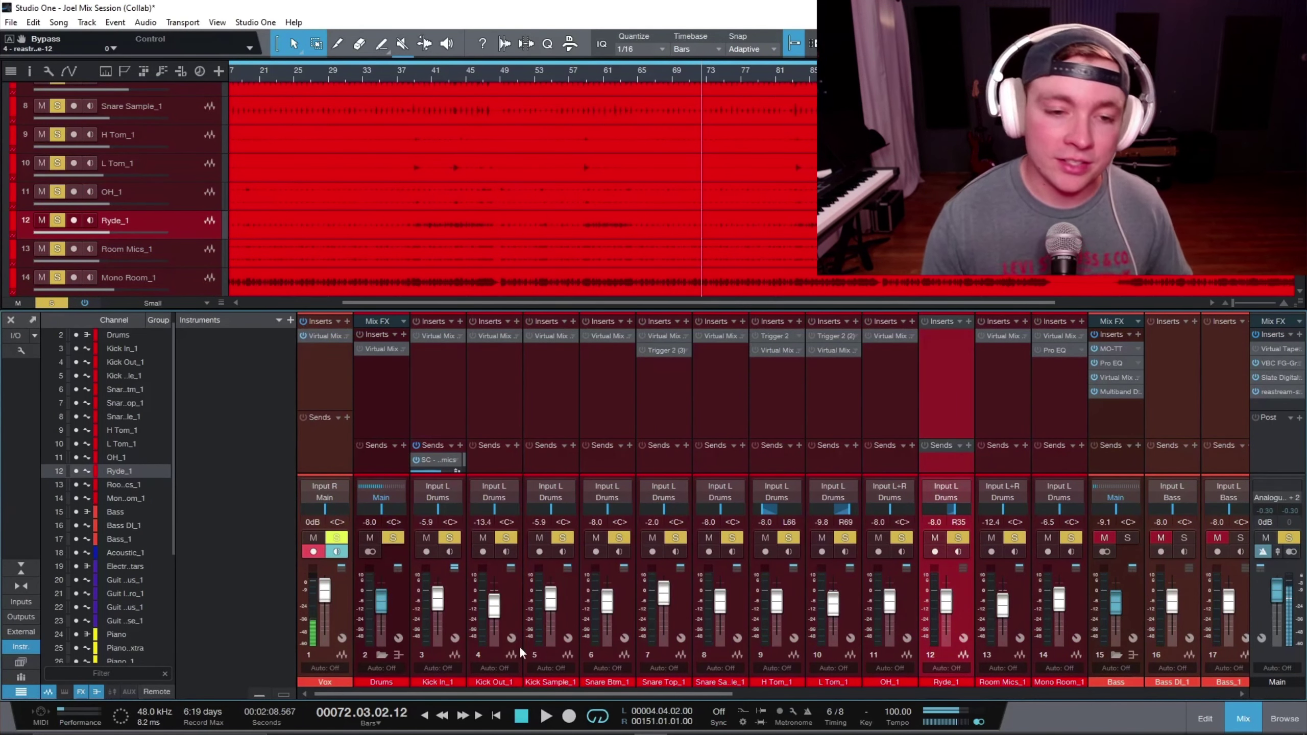
Examine the Drums bus Virtual Mix Rack and compare the playing drums with the bus inserts deactivated and activated.
left_click(406, 480)
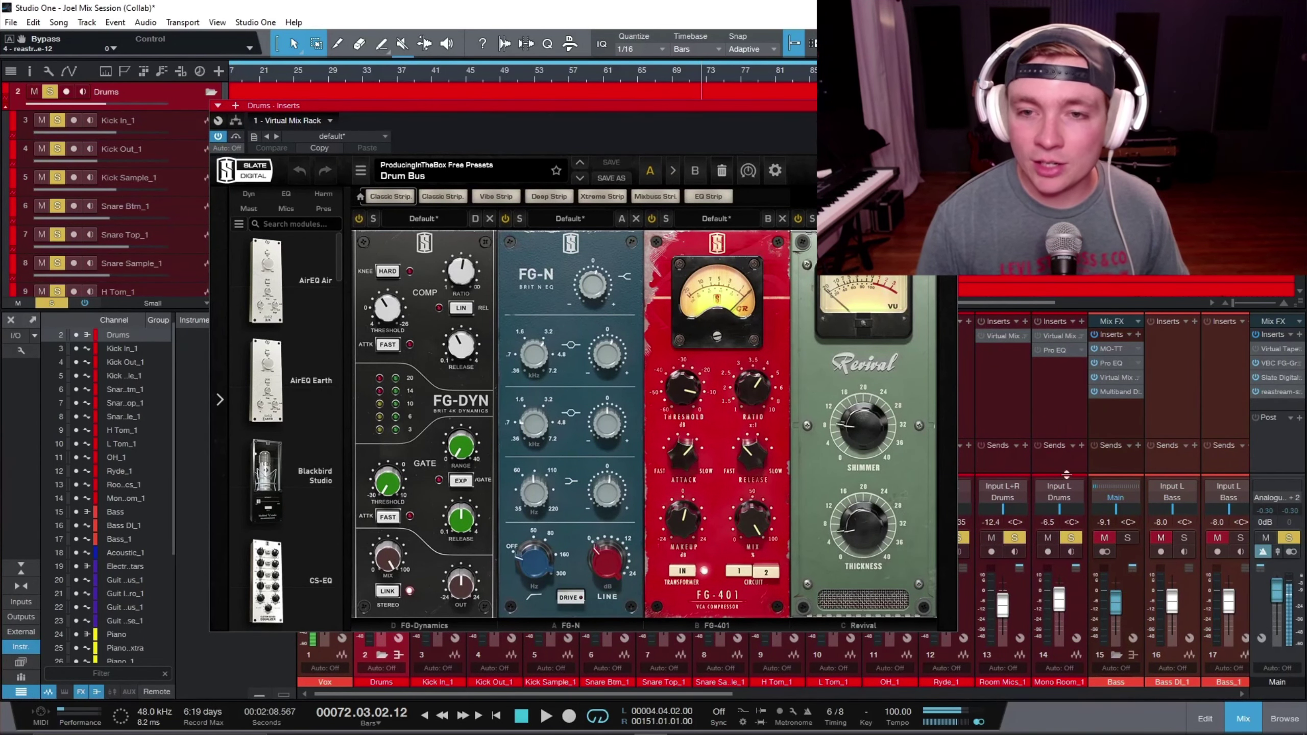
mouse_move(863, 525)
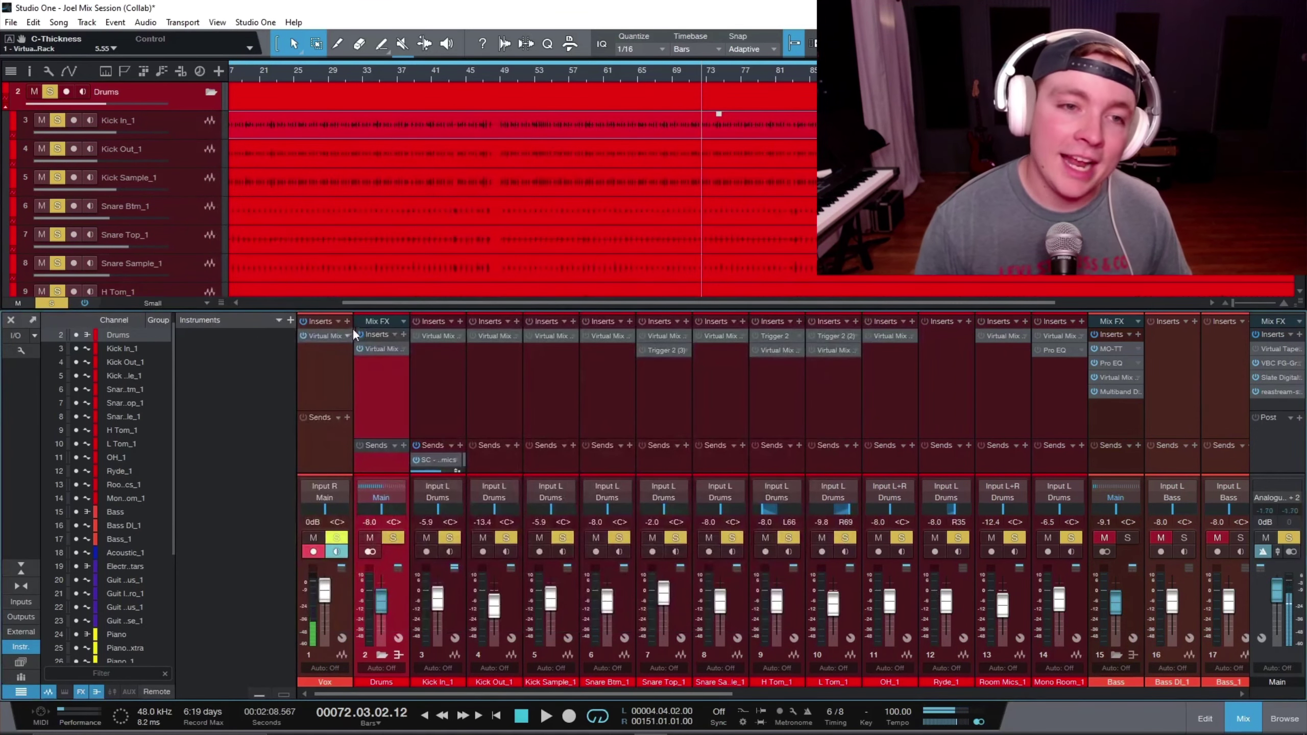
key("space")
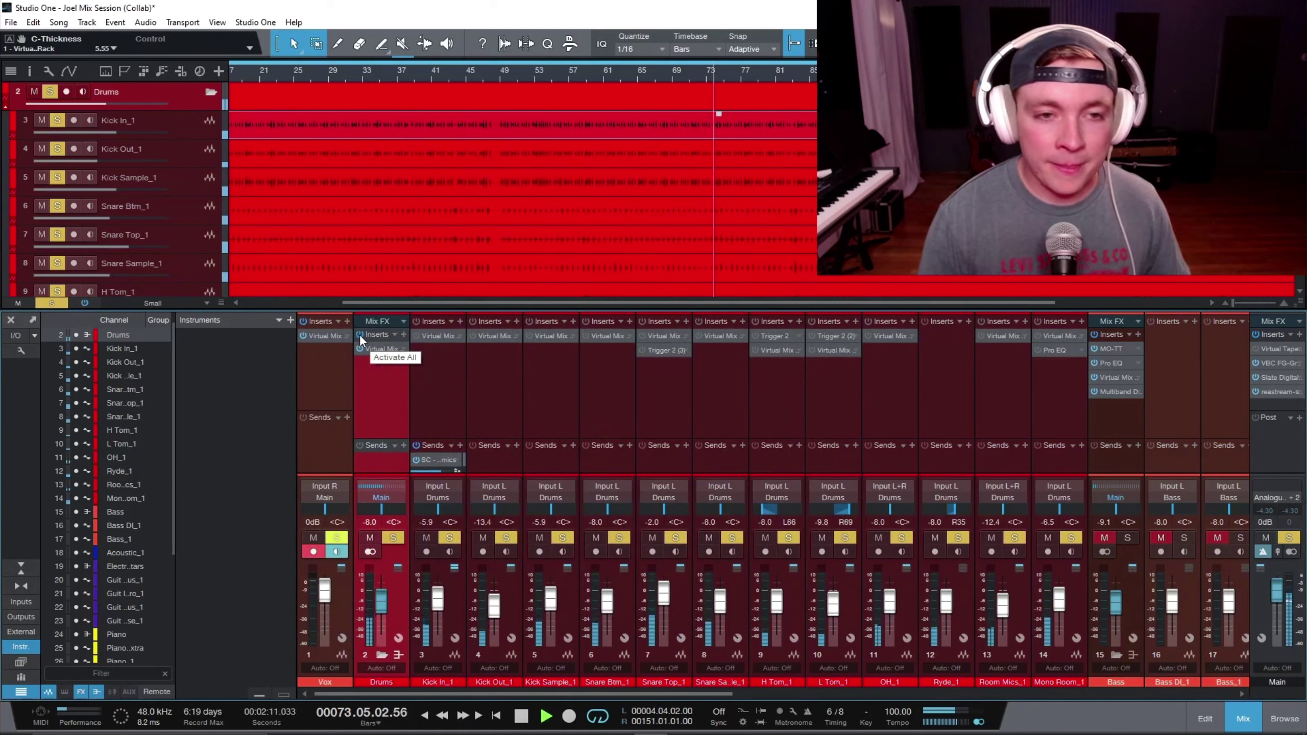
left_click(359, 334)
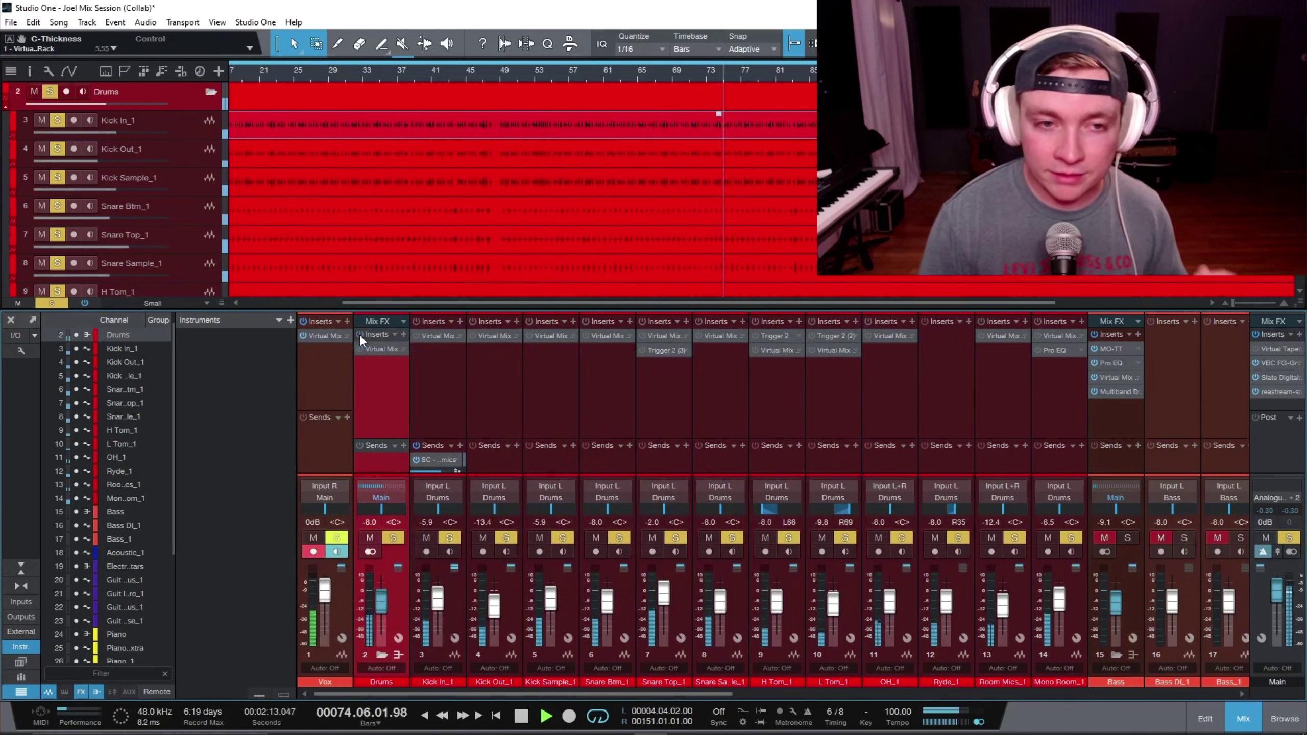
left_click(359, 333)
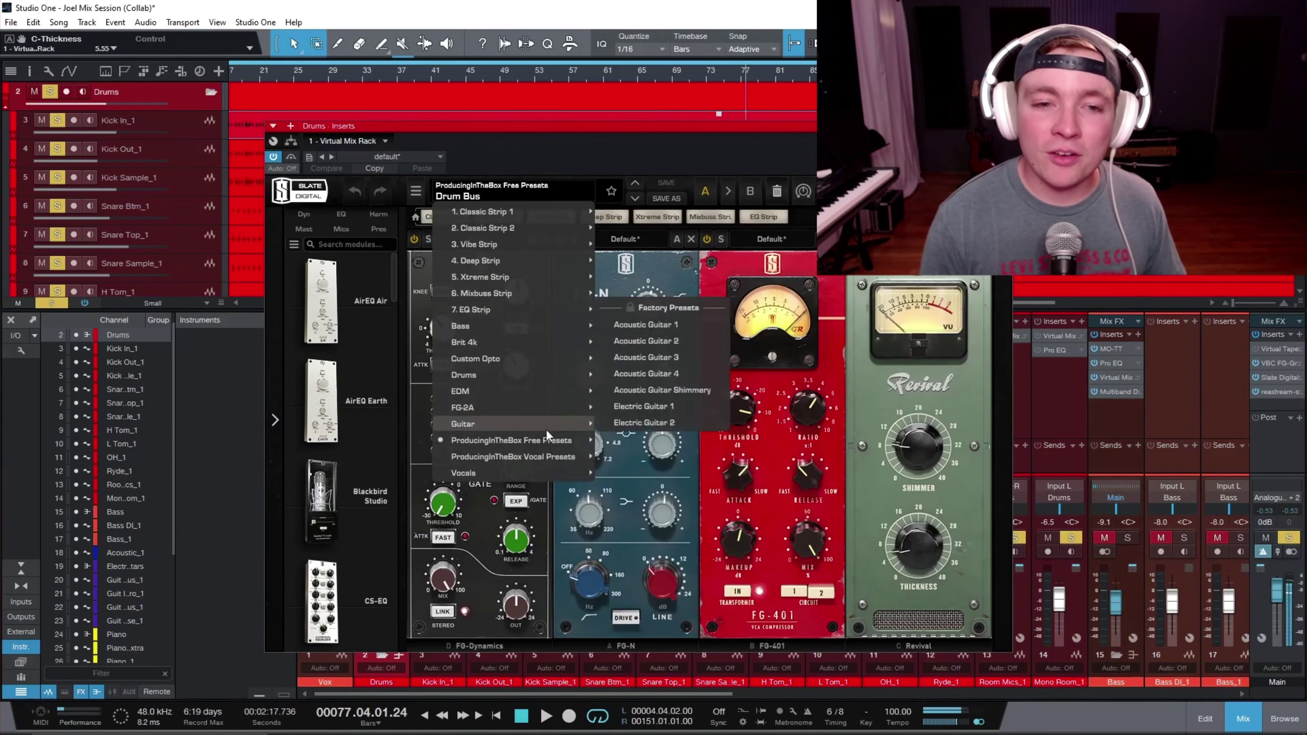
Load the Drum Bus preset from ProducingInTheBox Free Presets in the Drums bus Virtual Mix Rack and close the plug-in.
mouse_move(547, 437)
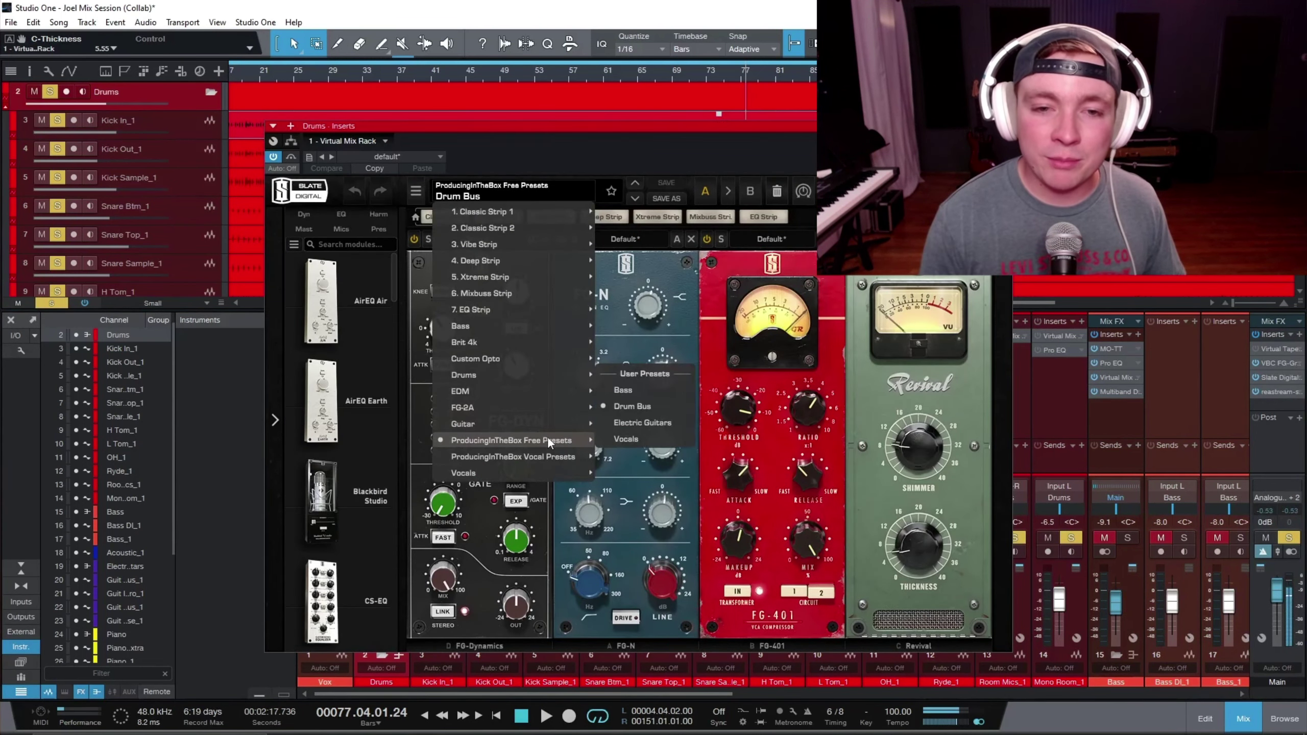
left_click(650, 407)
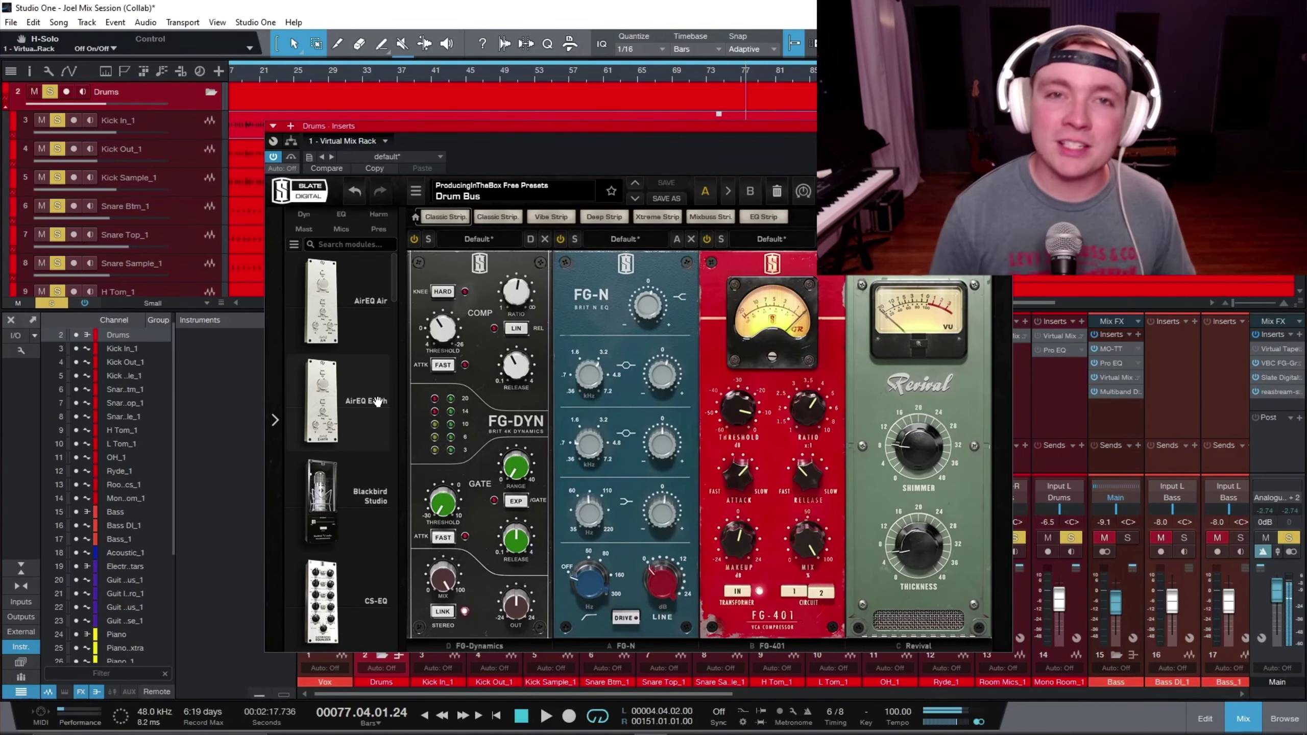
left_click_drag(738, 194, 672, 186)
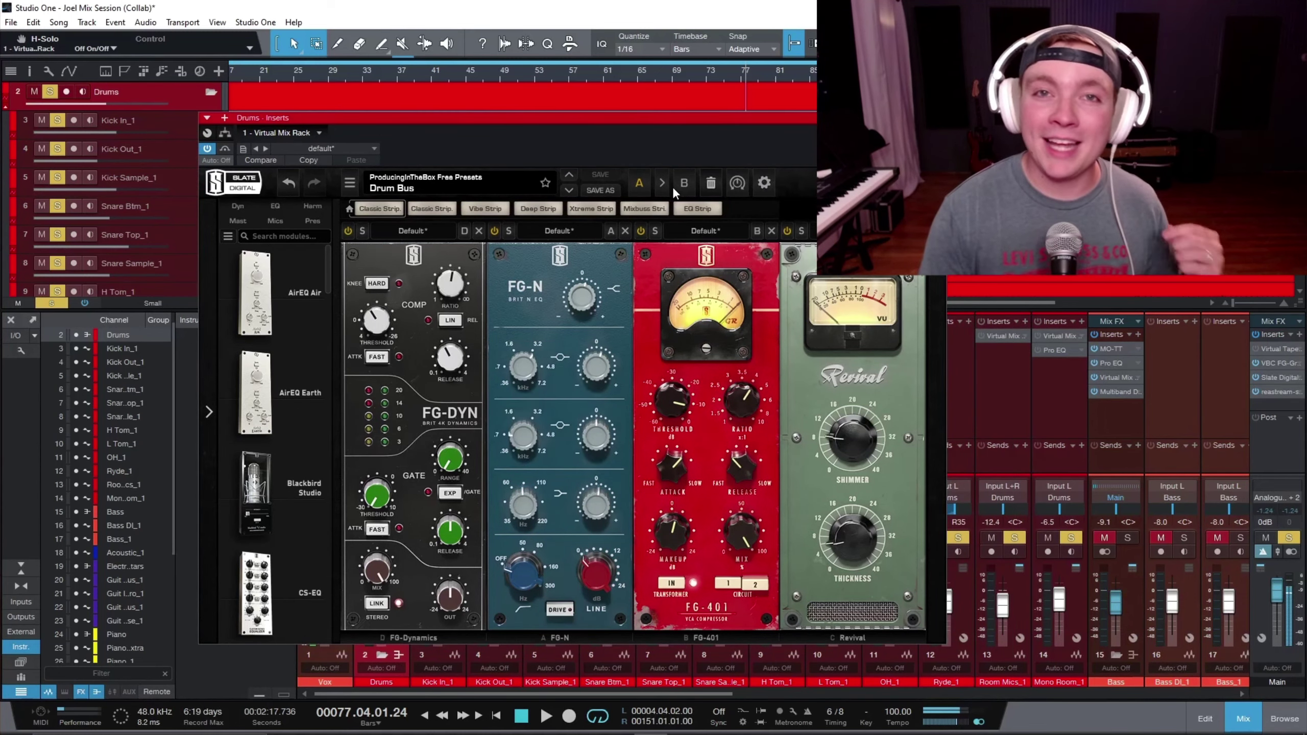
left_click(939, 118)
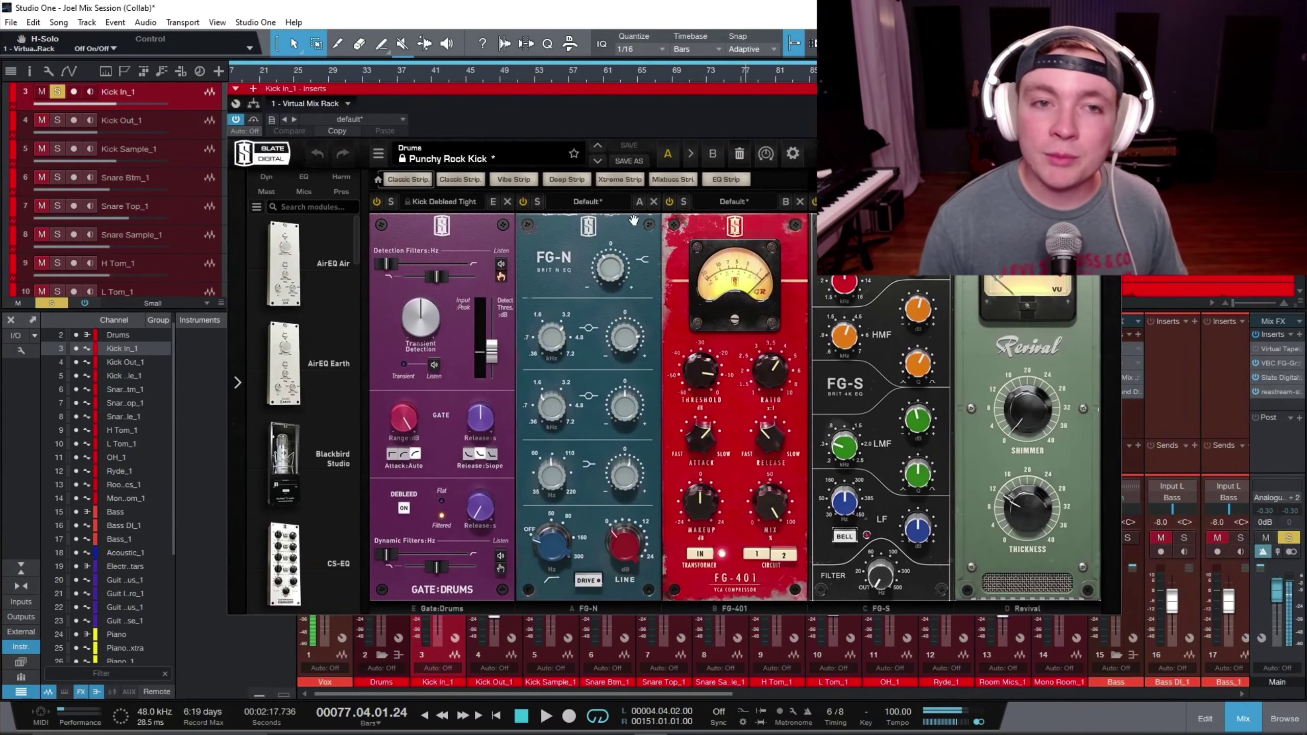
Compare Kick In_1 during playback with its Virtual Mix Rack bypassed and active, and inspect the FG-N bell gain and frequency controls.
key("space")
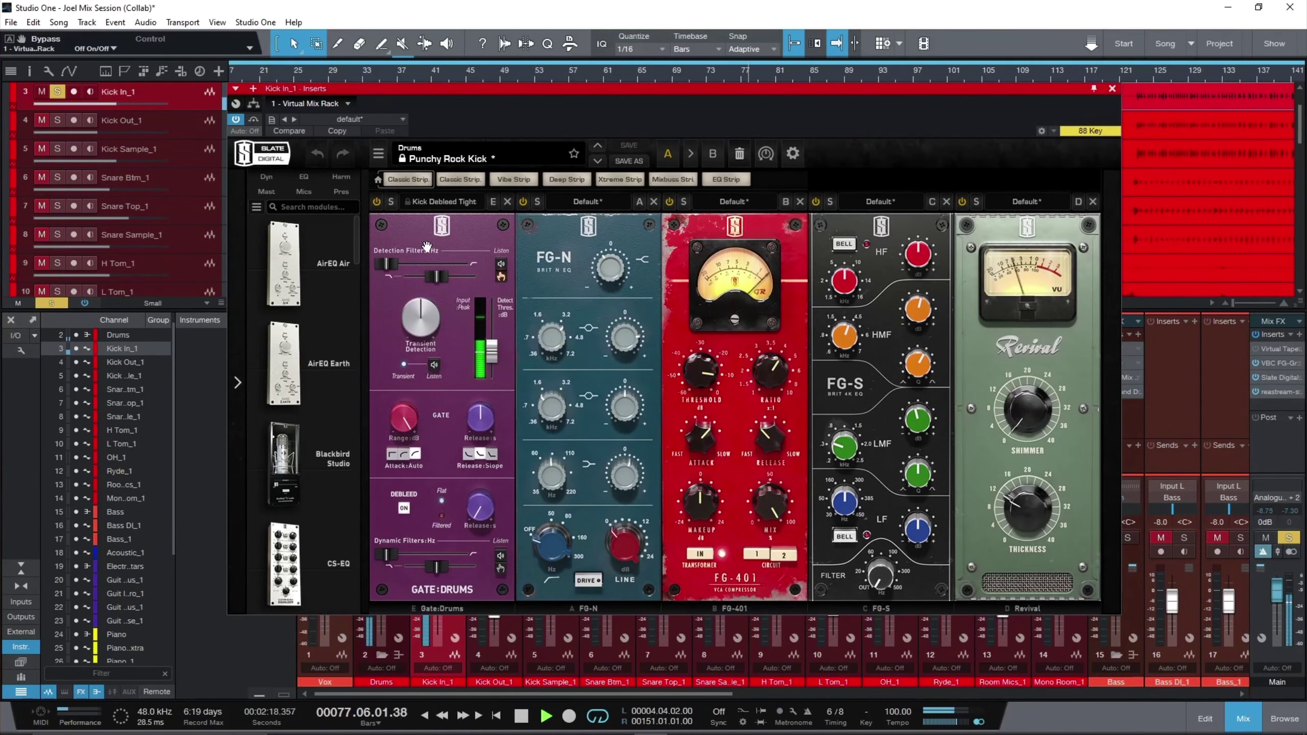
left_click(253, 119)
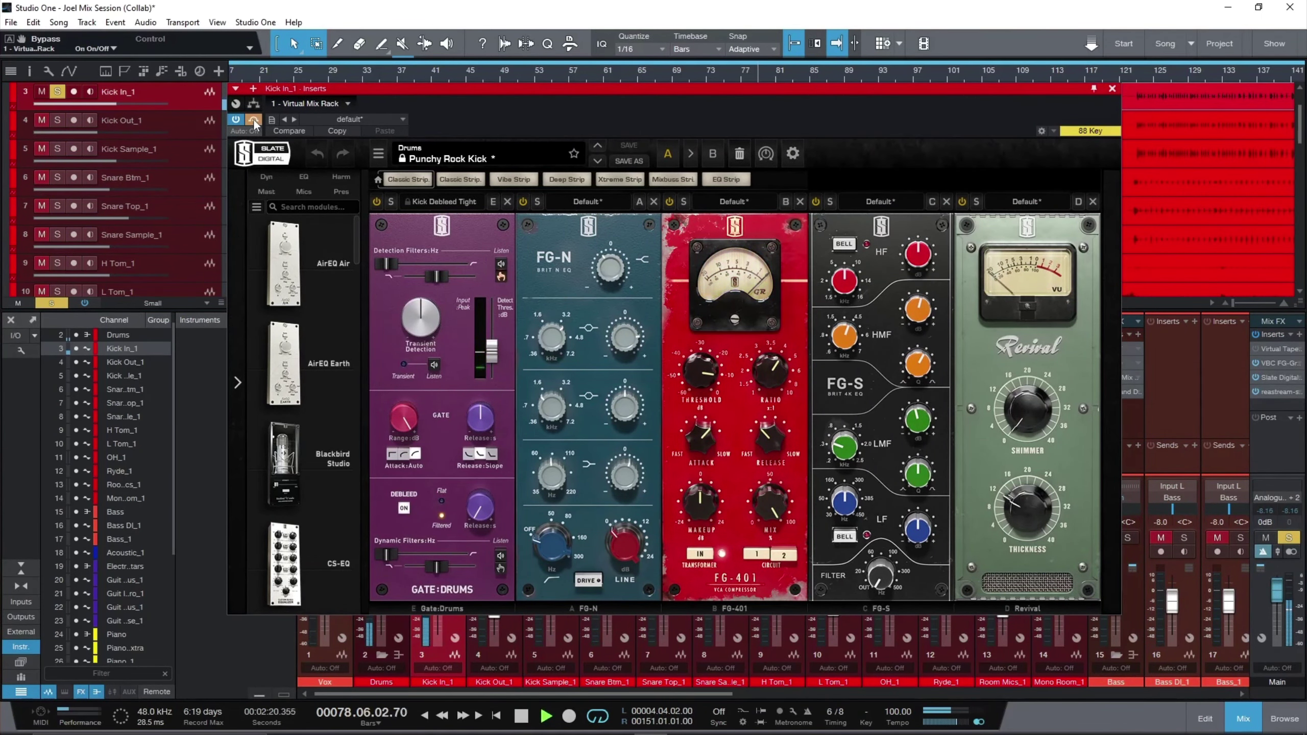
left_click(253, 120)
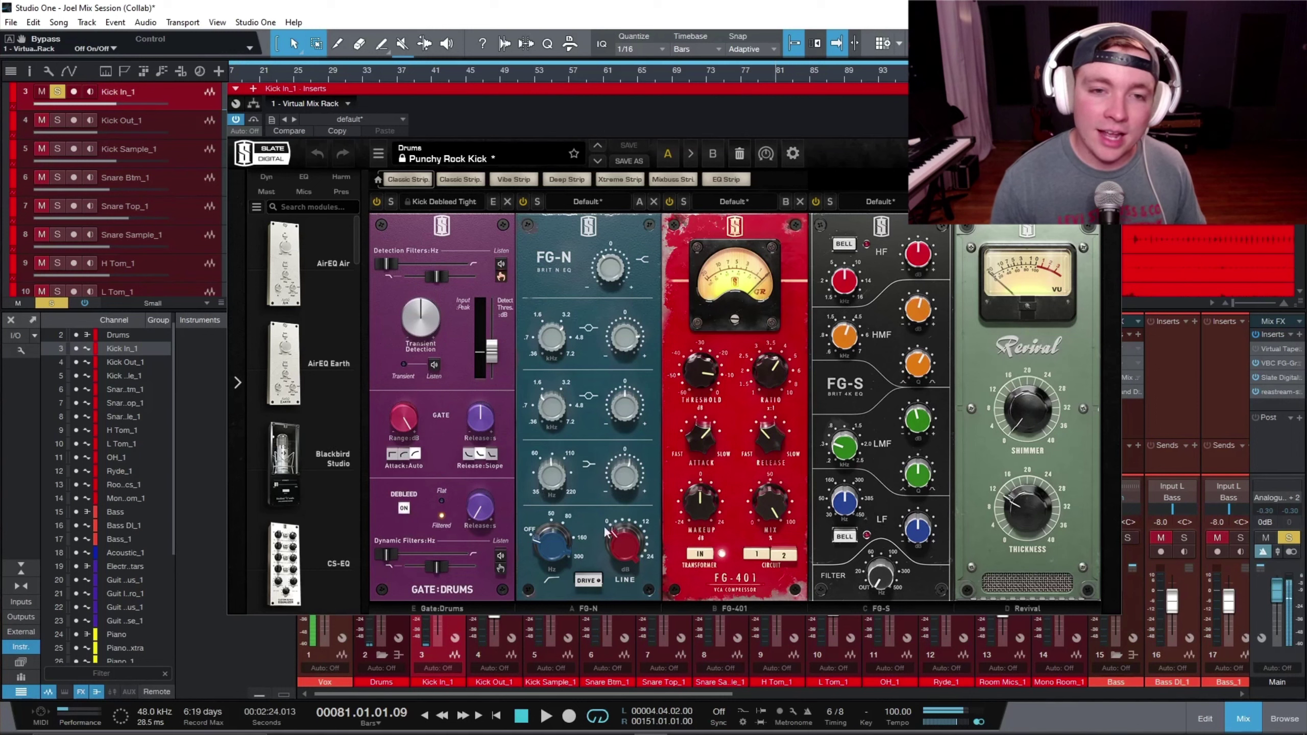
left_click(622, 344)
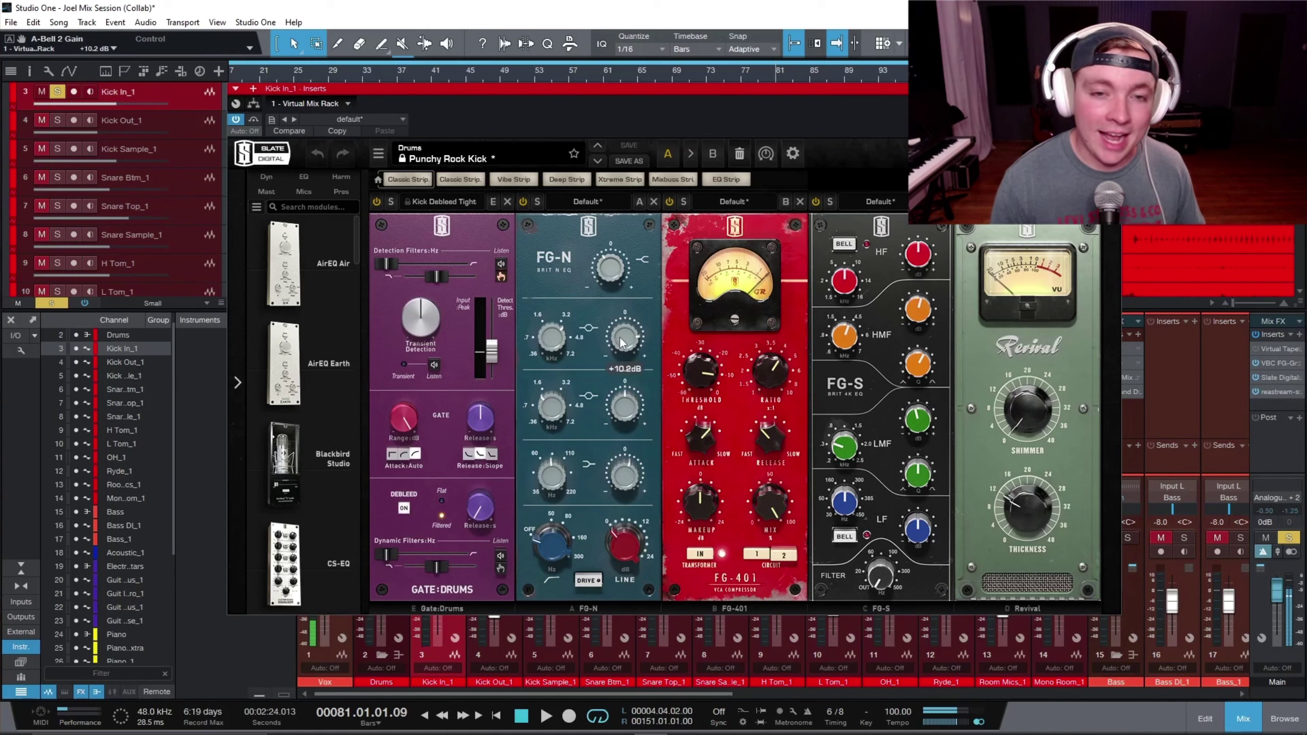
left_click_drag(553, 341, 593, 337)
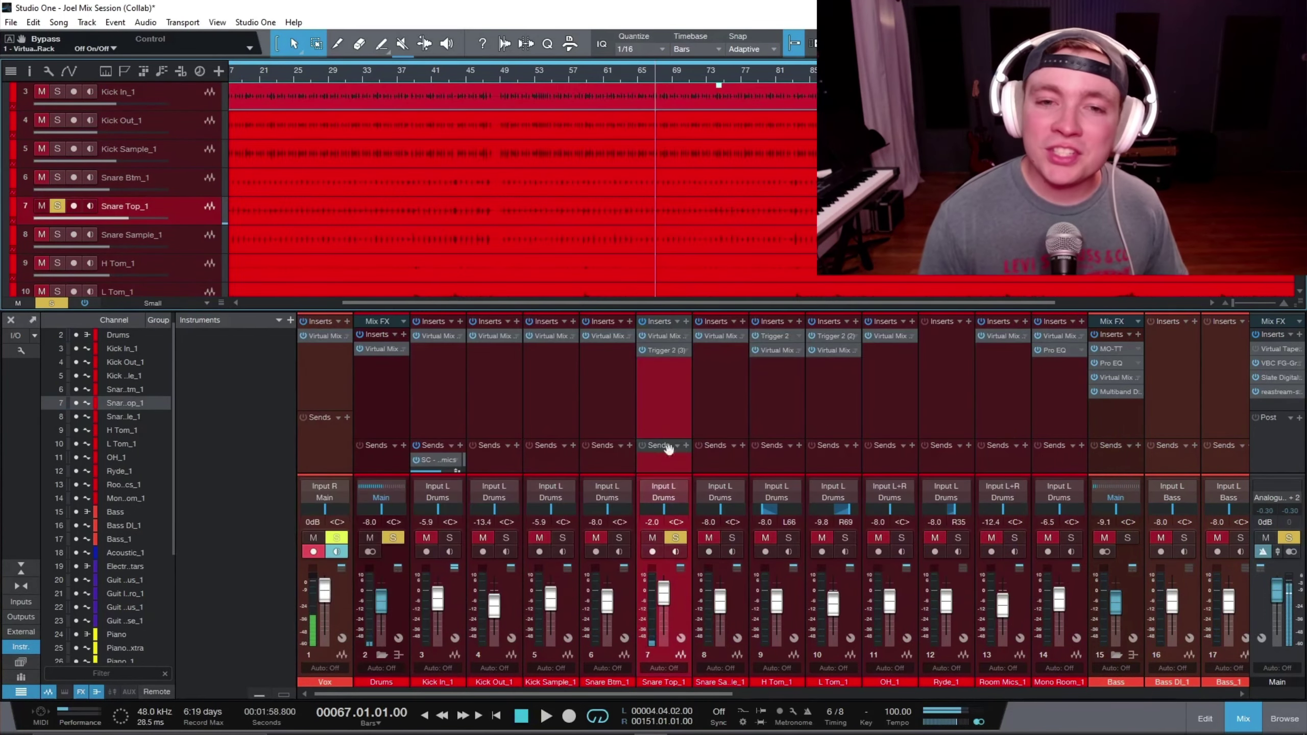
Examine the Virtual Mix Rack on Snare Top_1, then the Trigger 2 insert with its Main Snare and Snare Thickener samples.
left_click(664, 336)
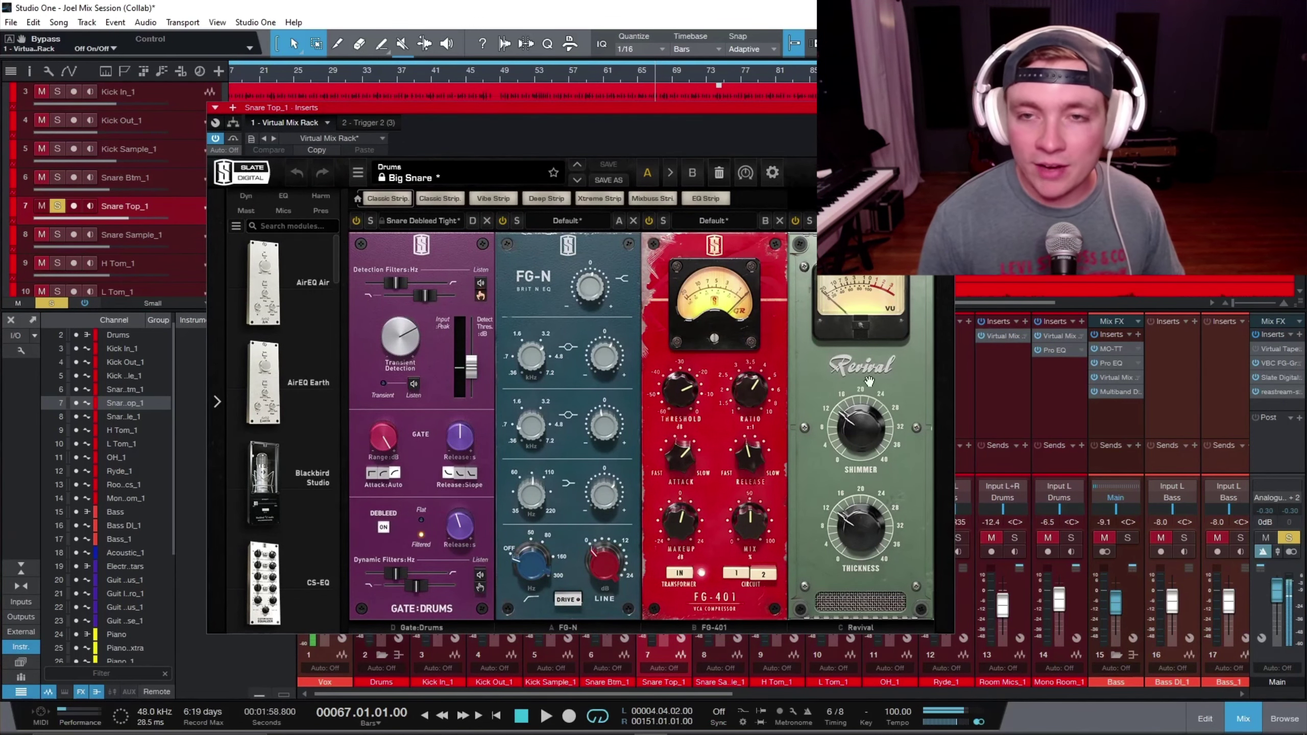
left_click(358, 122)
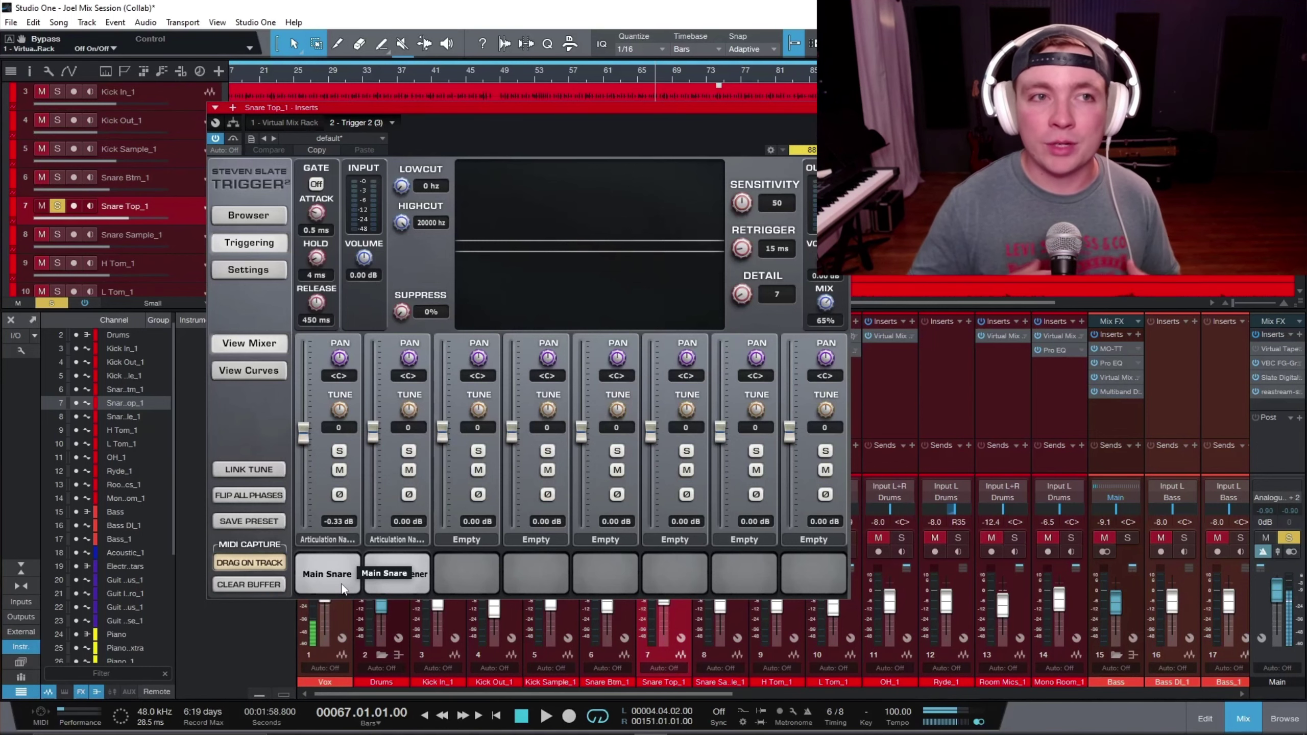
left_click_drag(701, 107, 761, 161)
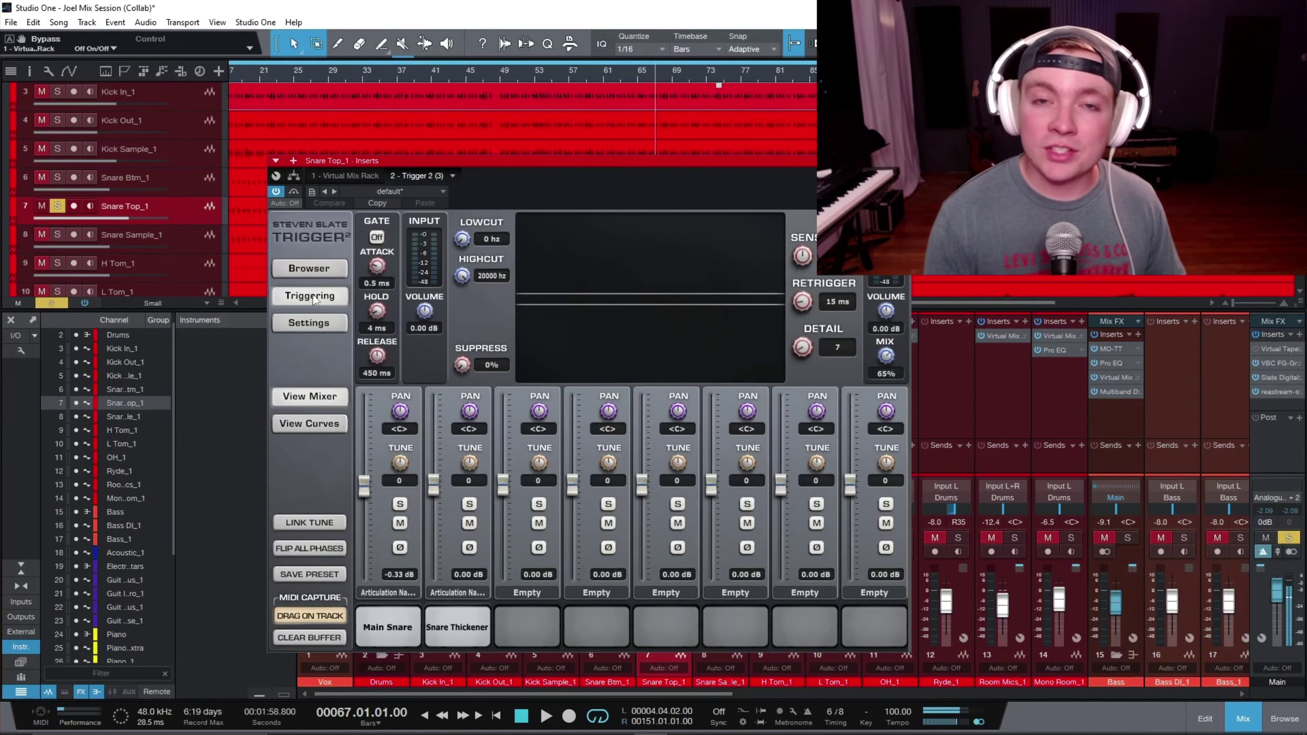
Compare the soloed Snare Top_1 during playback with Trigger 2 bypassed and active.
key("space")
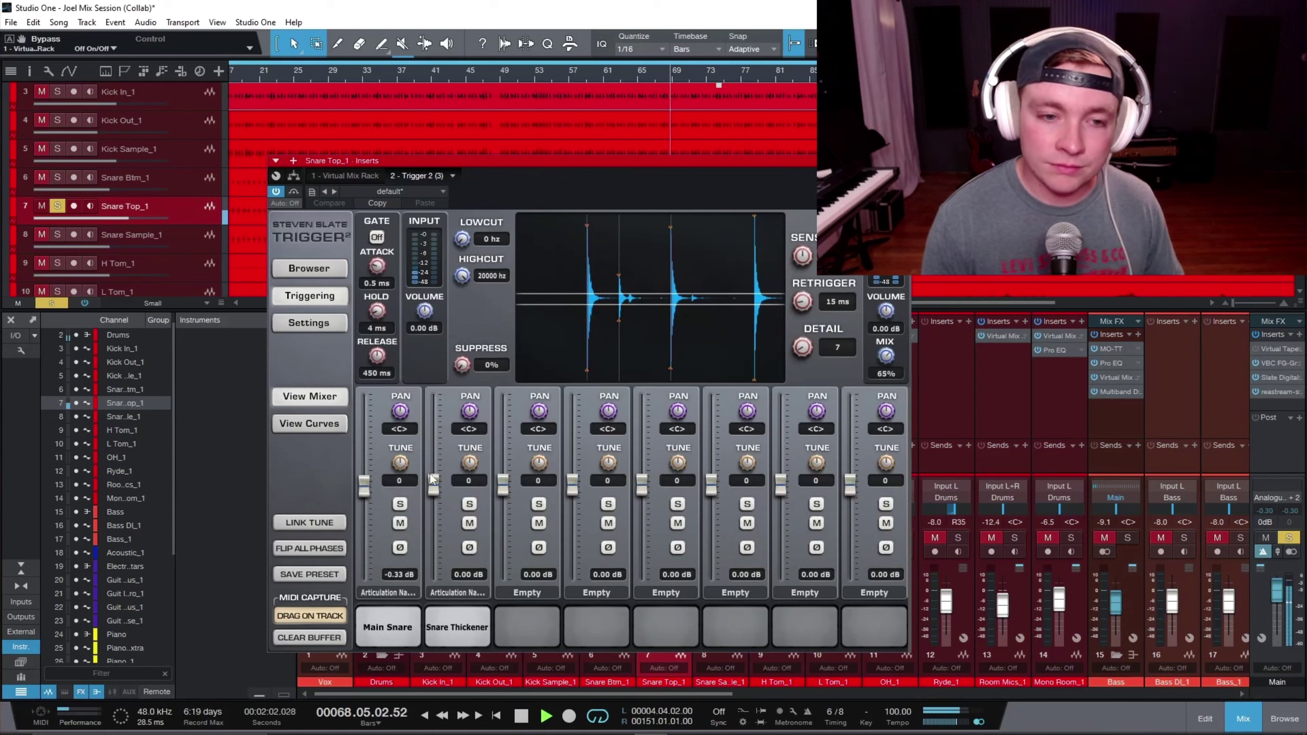
left_click(292, 193)
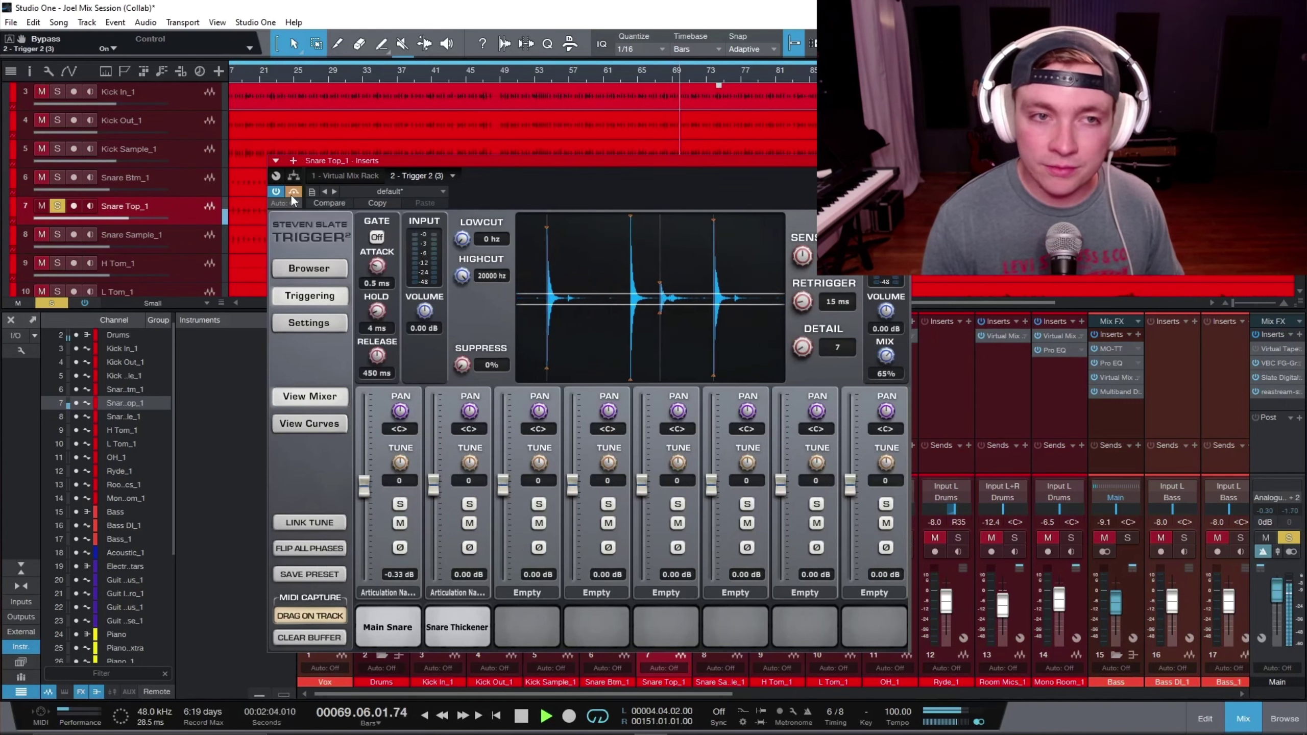
left_click(291, 196)
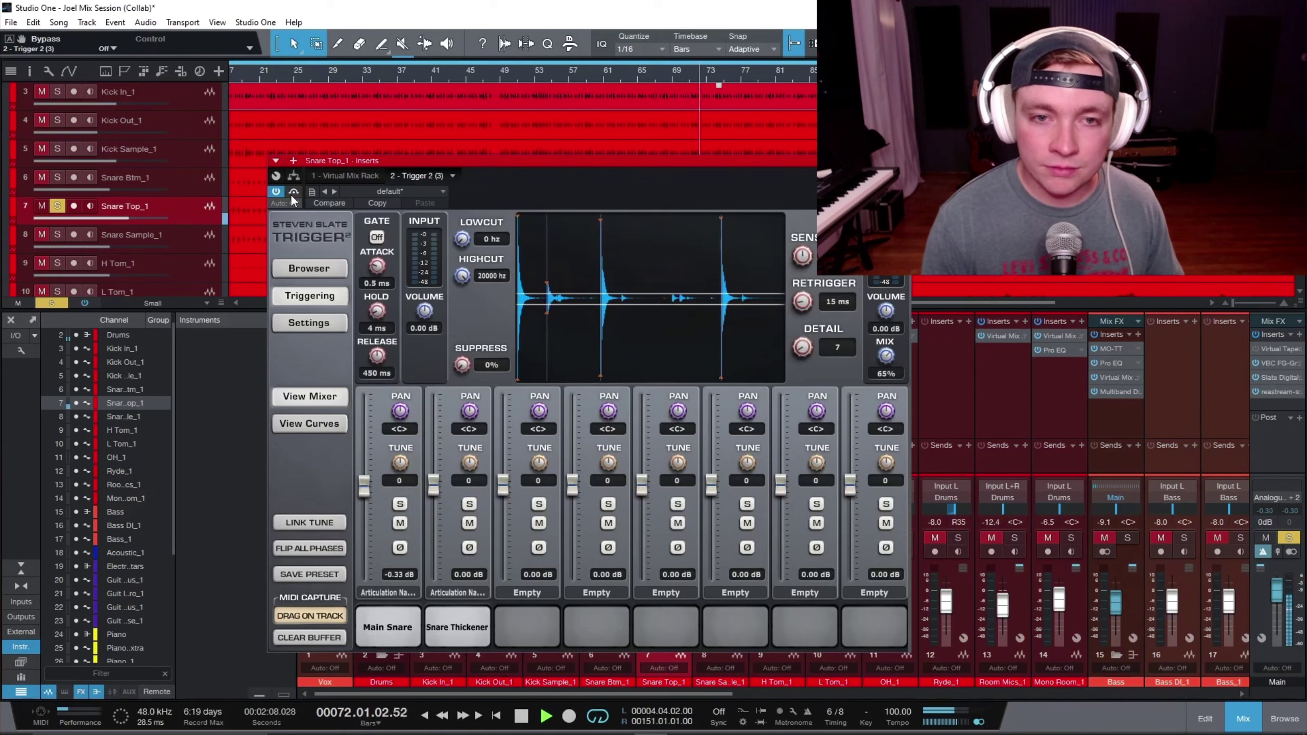
key("space")
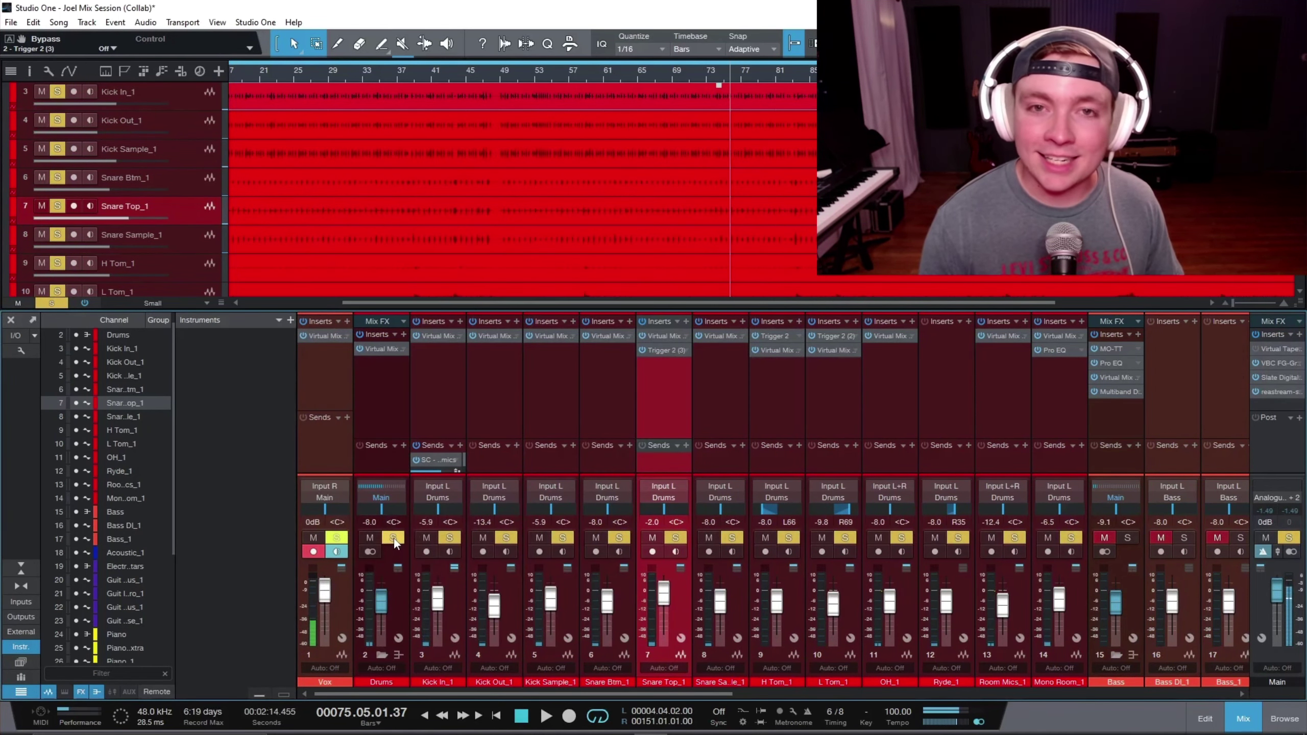
Unsolo the Drums bus, compare the full mix with Snare Top_1's Trigger 2 deactivated and activated, and close the plug-in.
left_click(393, 538)
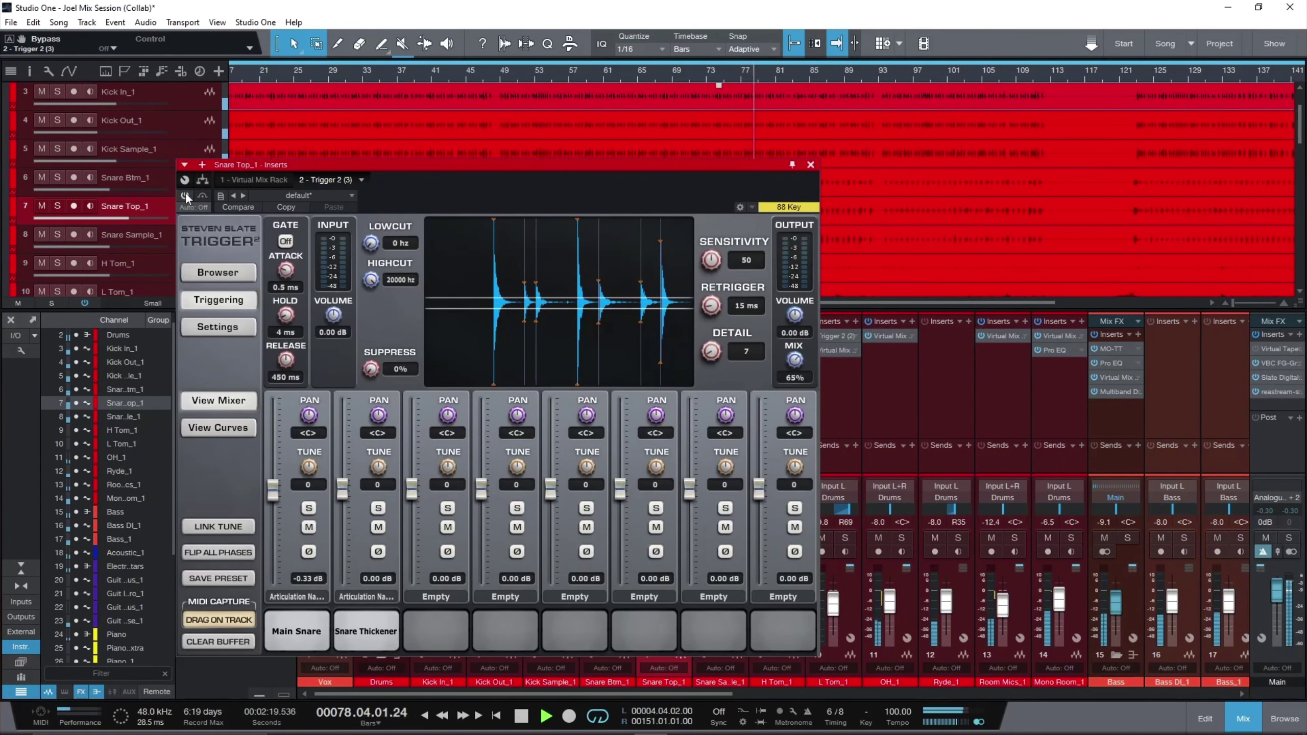
left_click(185, 195)
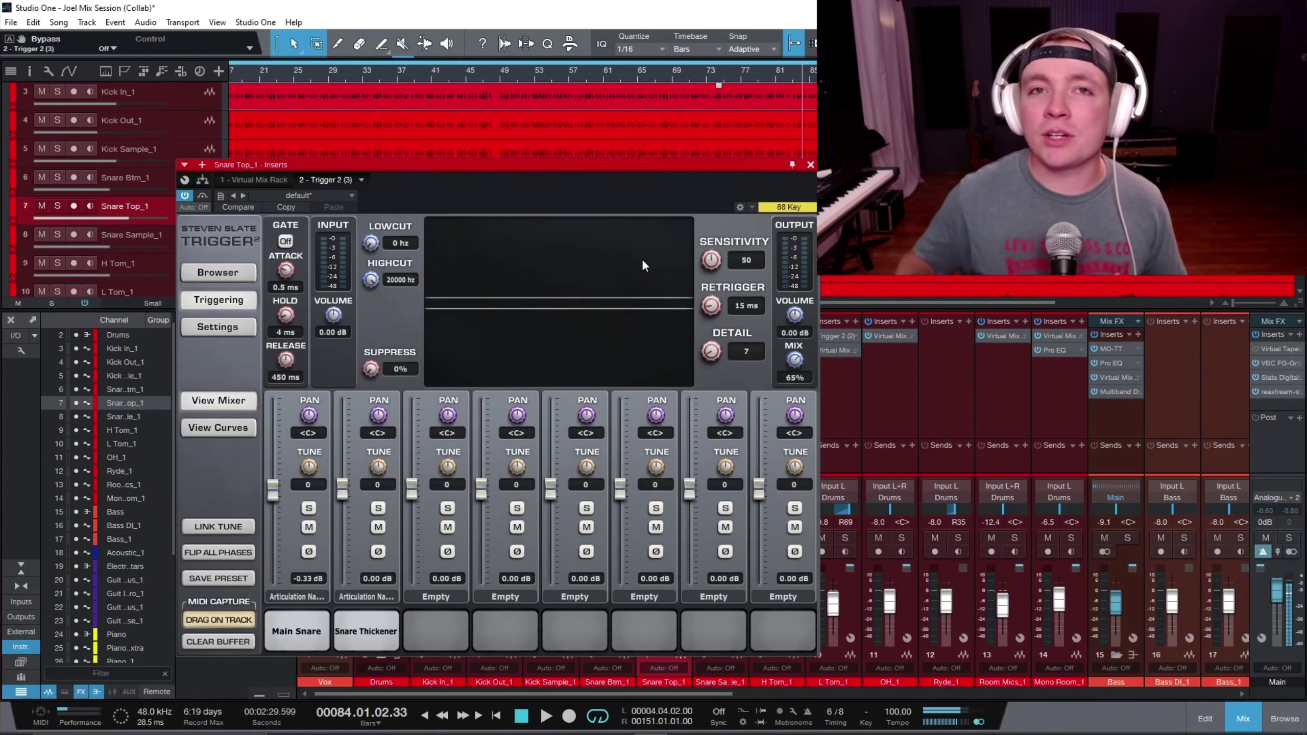
left_click(810, 164)
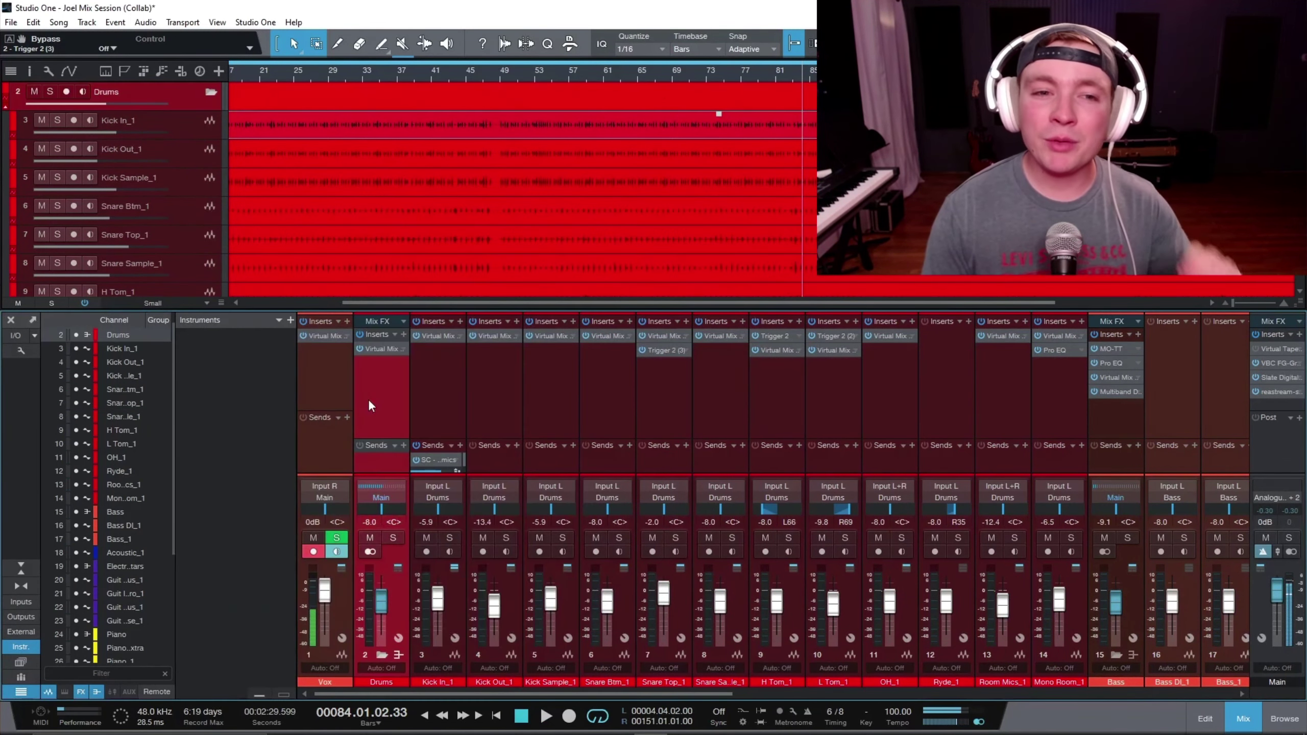
Play the full mix from bar 49 and compare it with the Drums bus inserts deactivated and activated.
left_click(500, 70)
left_click(456, 607)
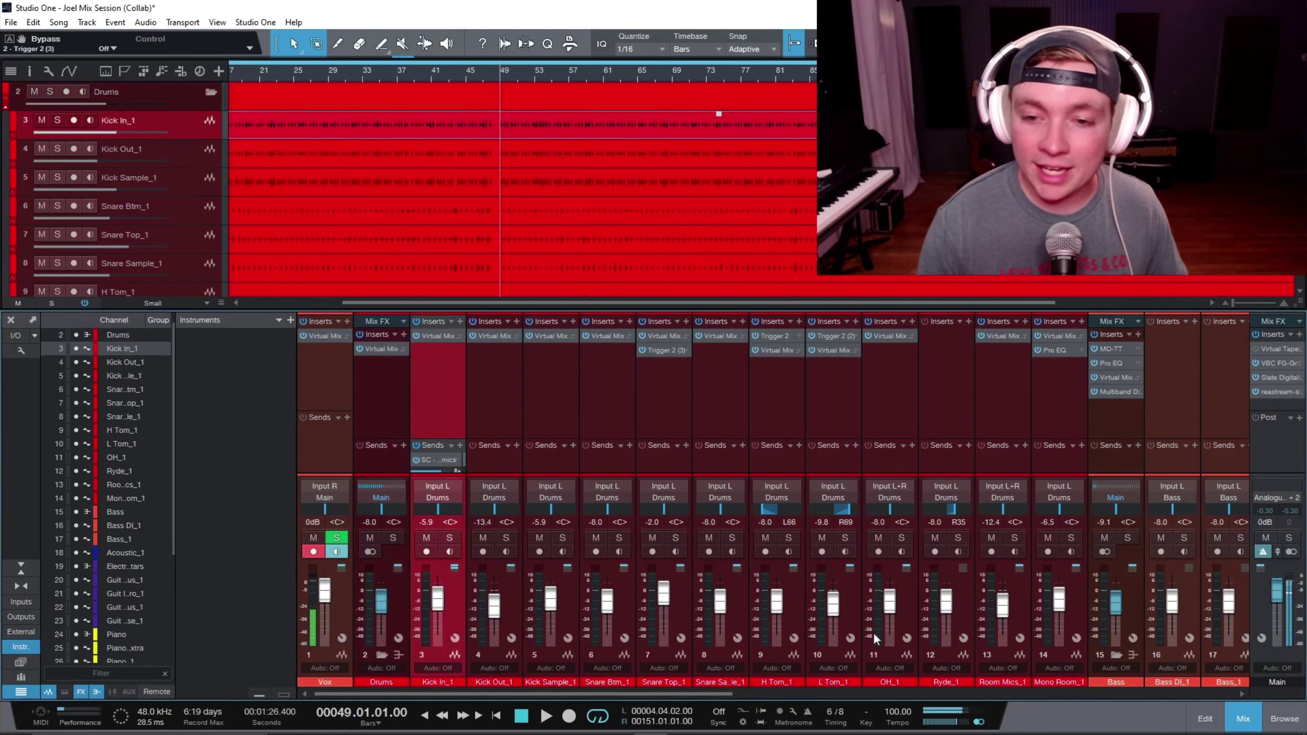
left_click(391, 606)
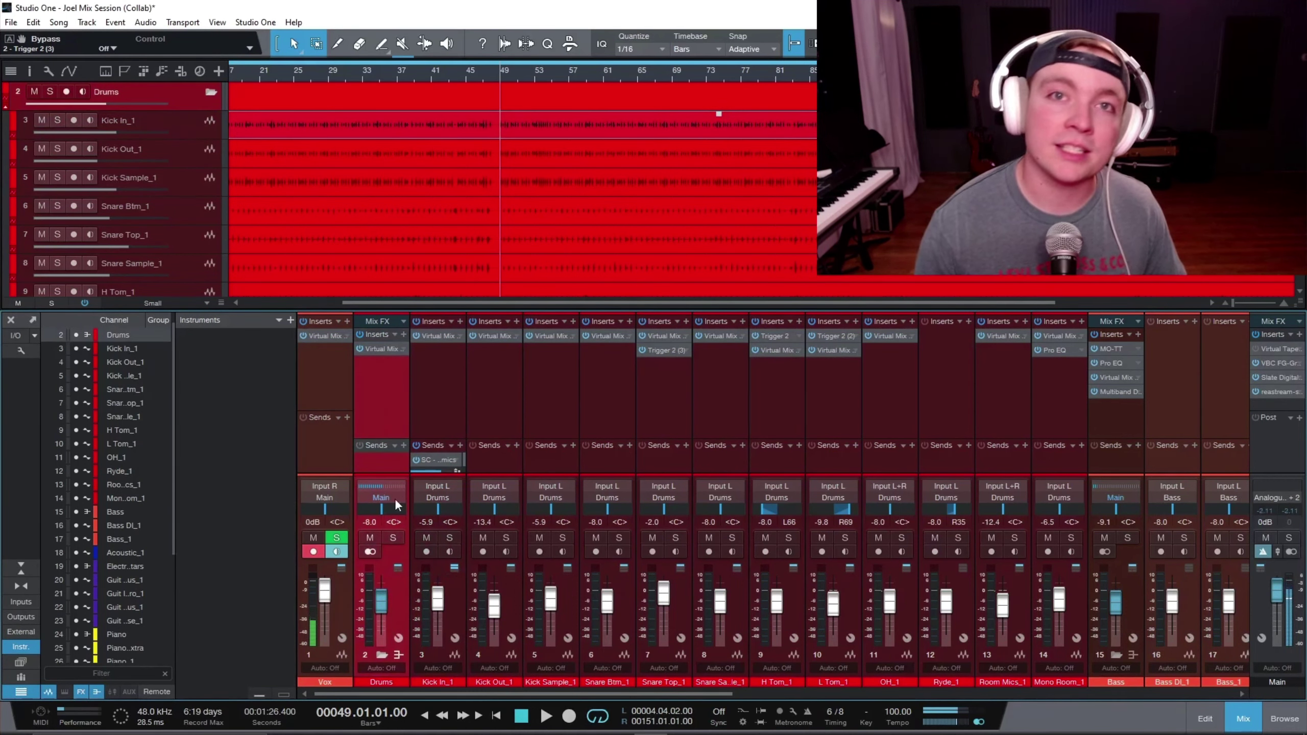
key("space")
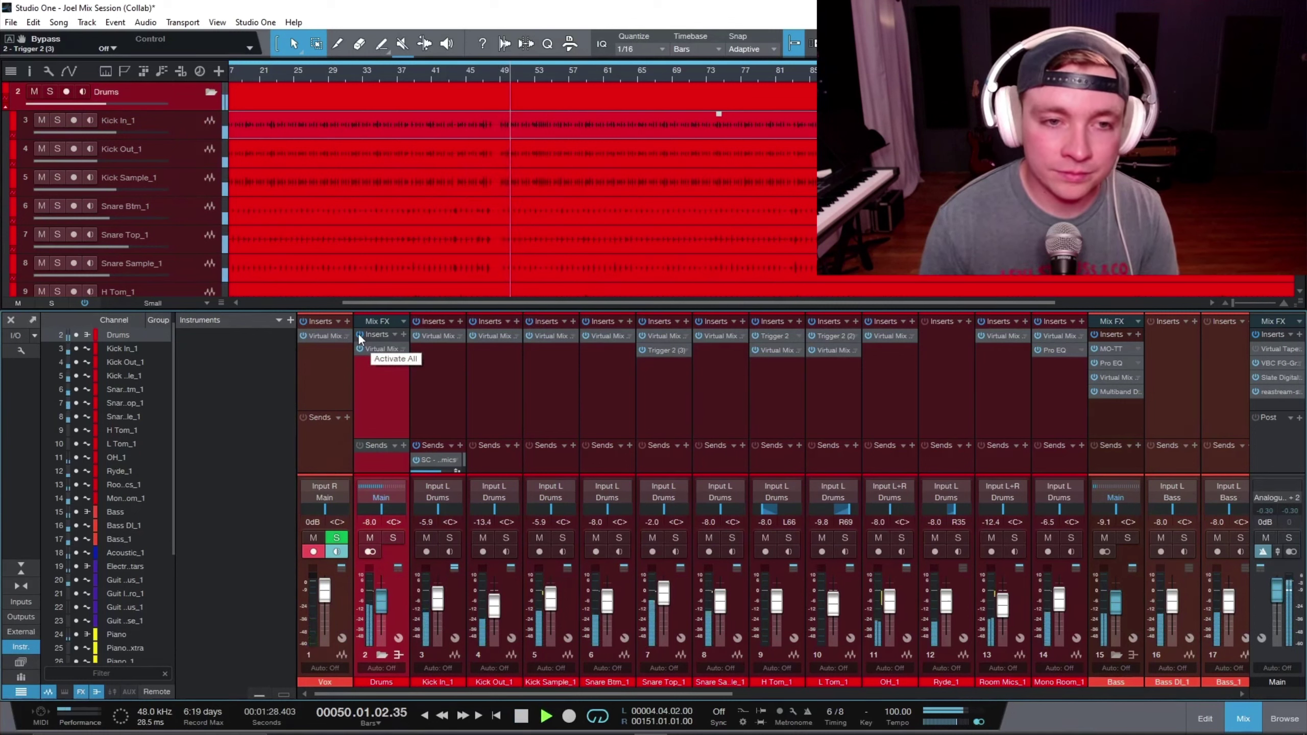
left_click(359, 334)
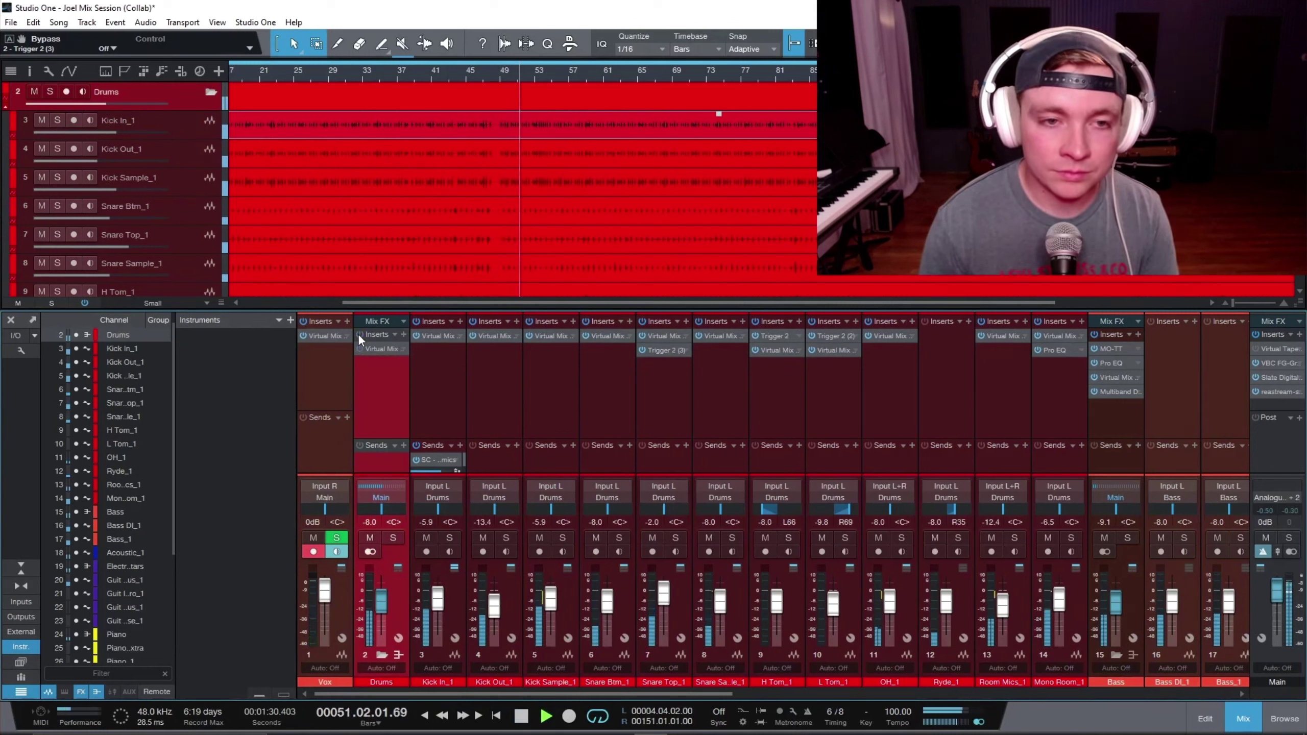
left_click(357, 348)
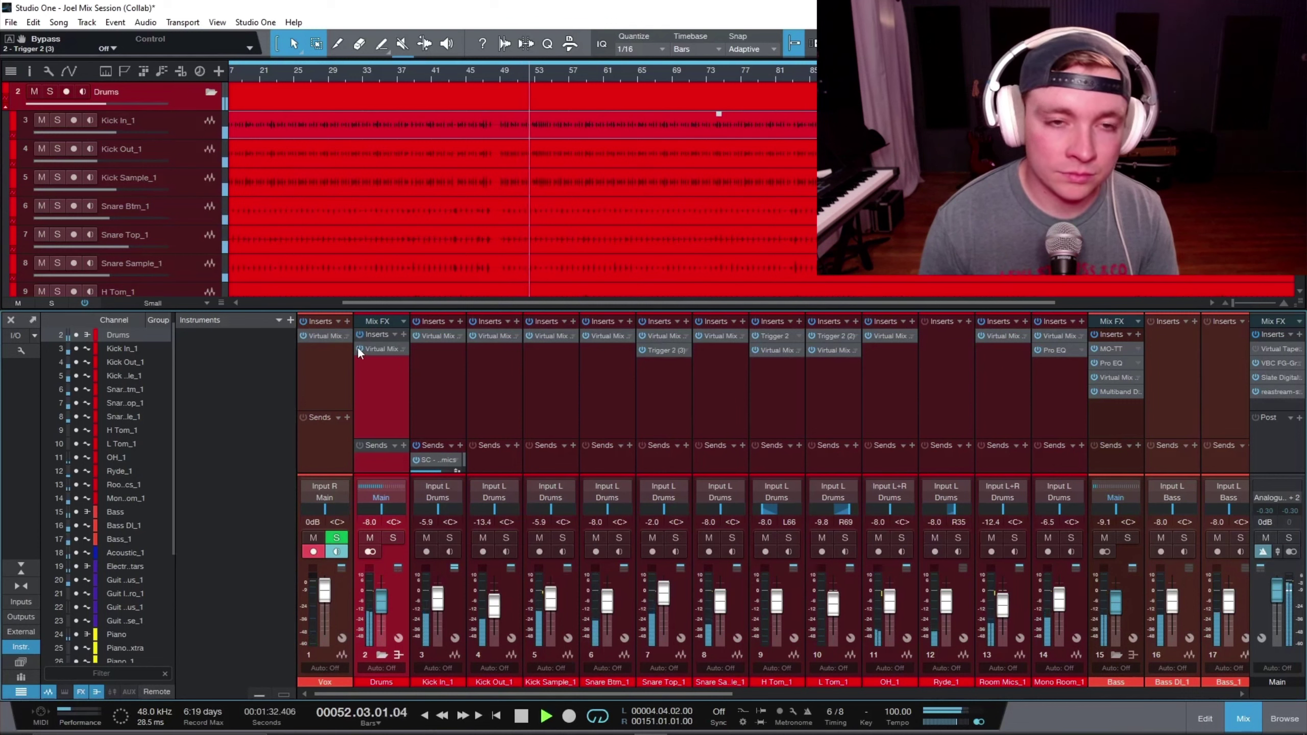
left_click(358, 348)
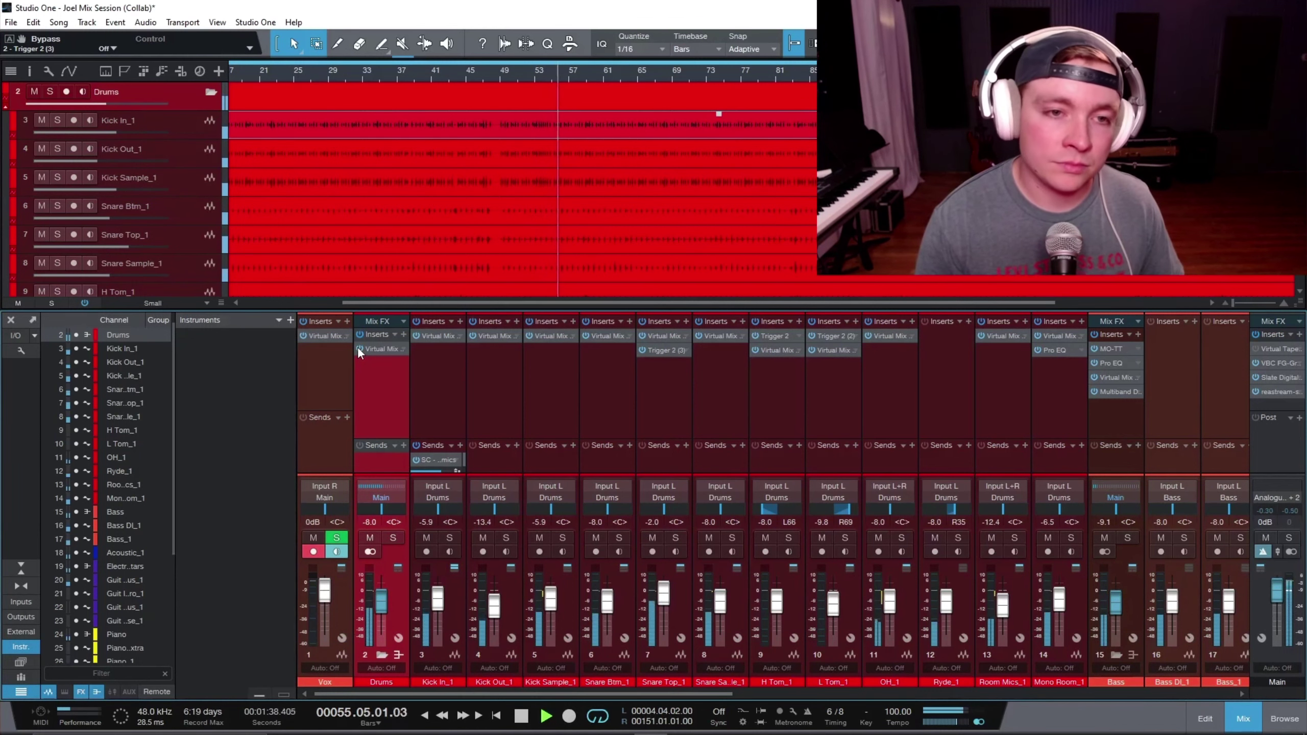
key("space")
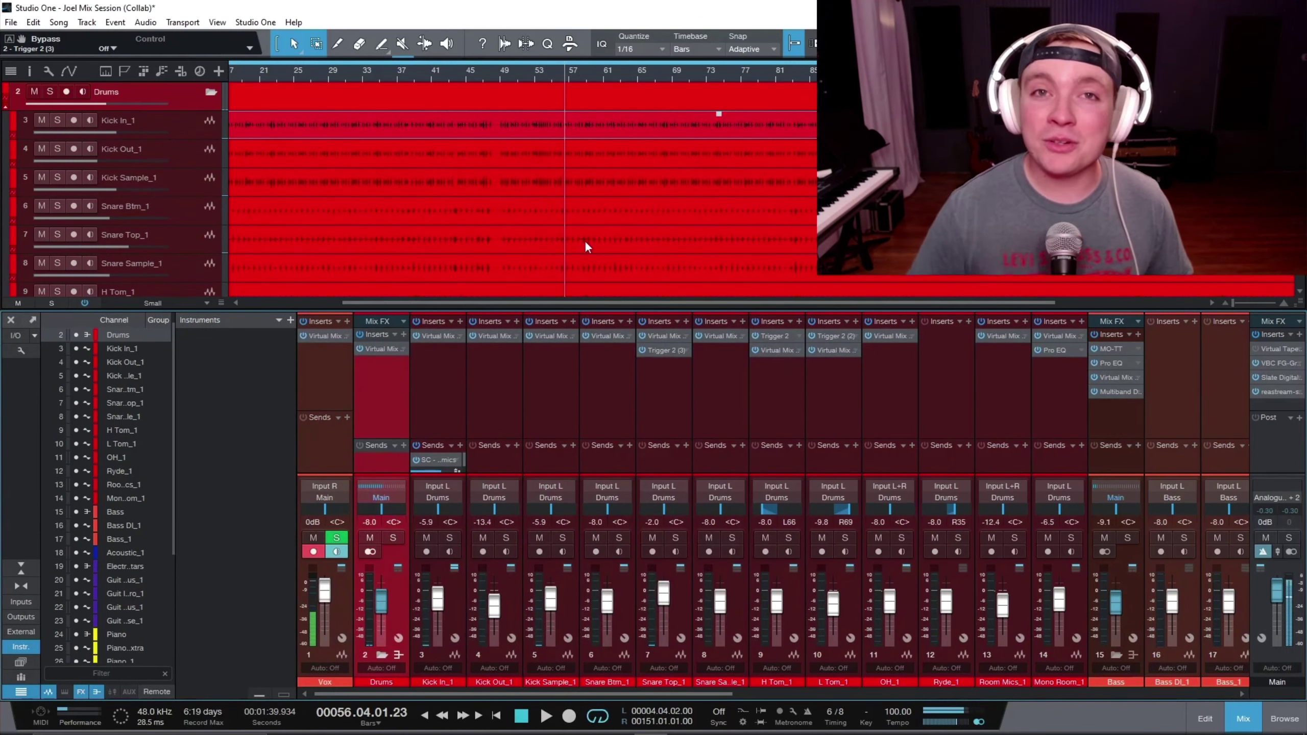
Show the presets in the ProducingInTheBox Free Presets folder of the Drums bus Virtual Mix Rack.
left_click(377, 348)
left_click(443, 168)
mouse_move(514, 413)
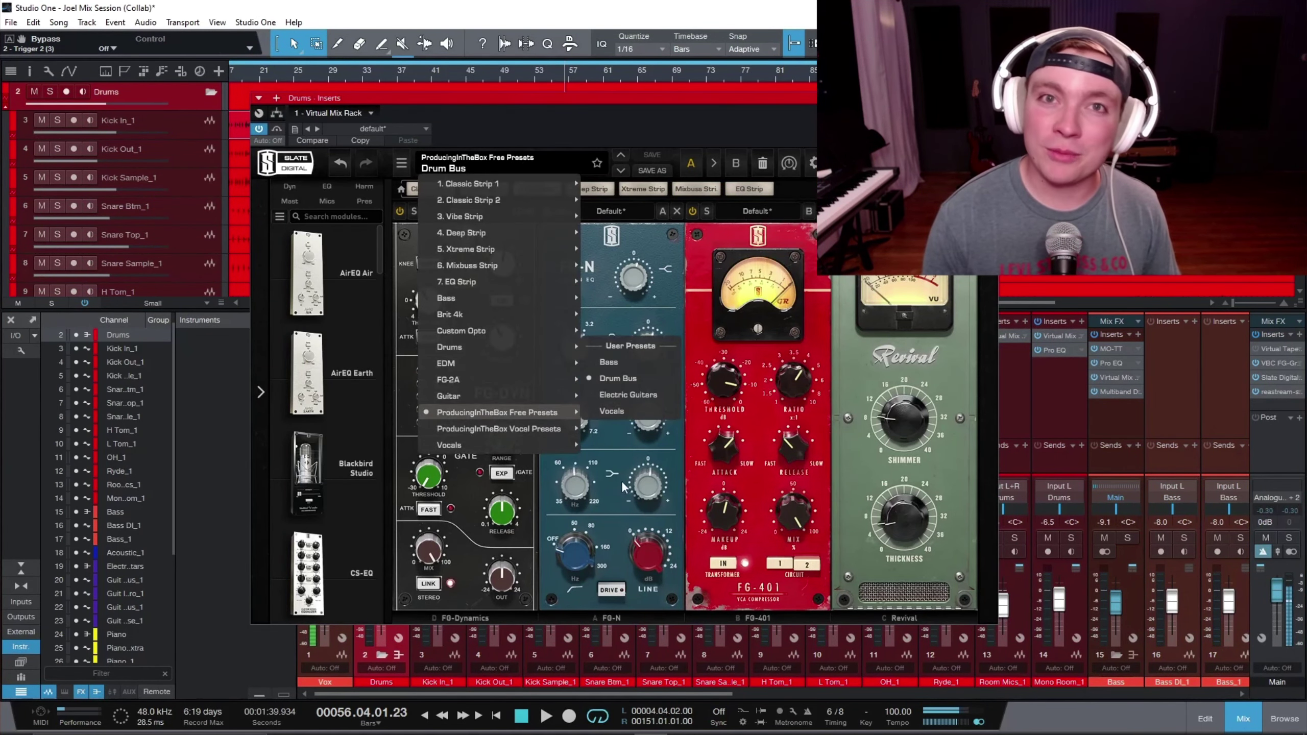